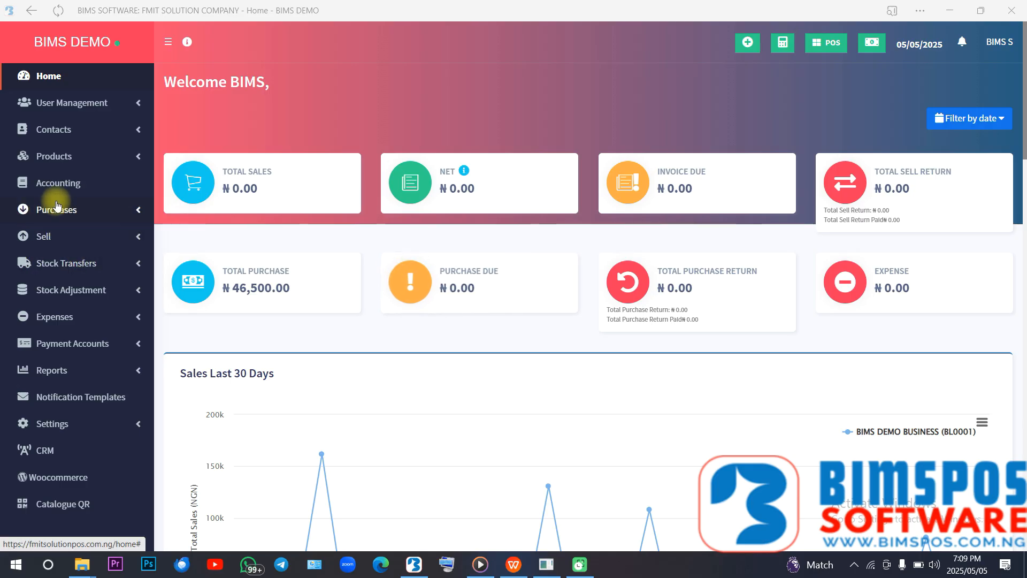
- Start a new product named RGTJNRKJG, keeping Pieces (Pc(s)) as its unit
left_click(88, 170)
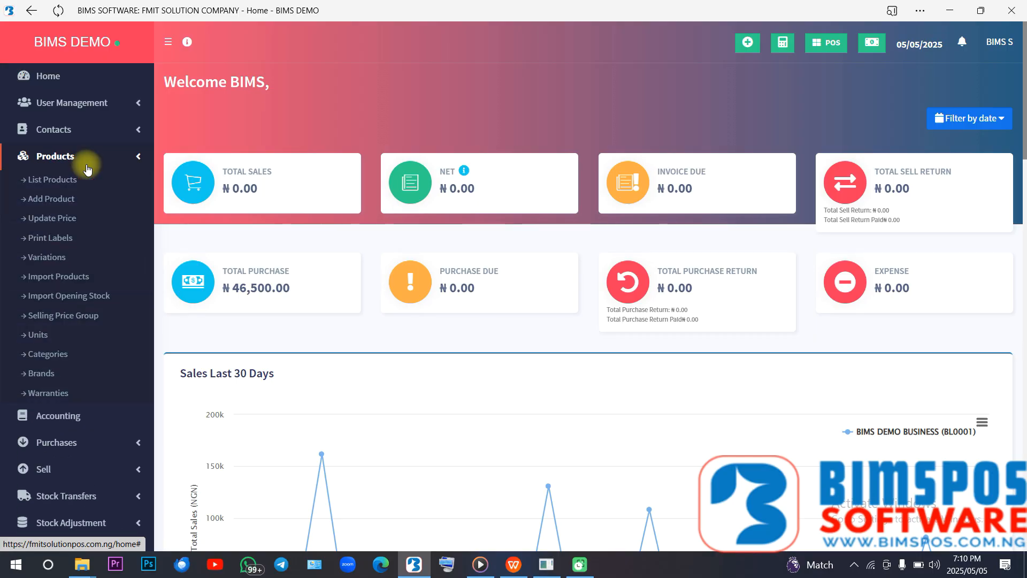
left_click(67, 199)
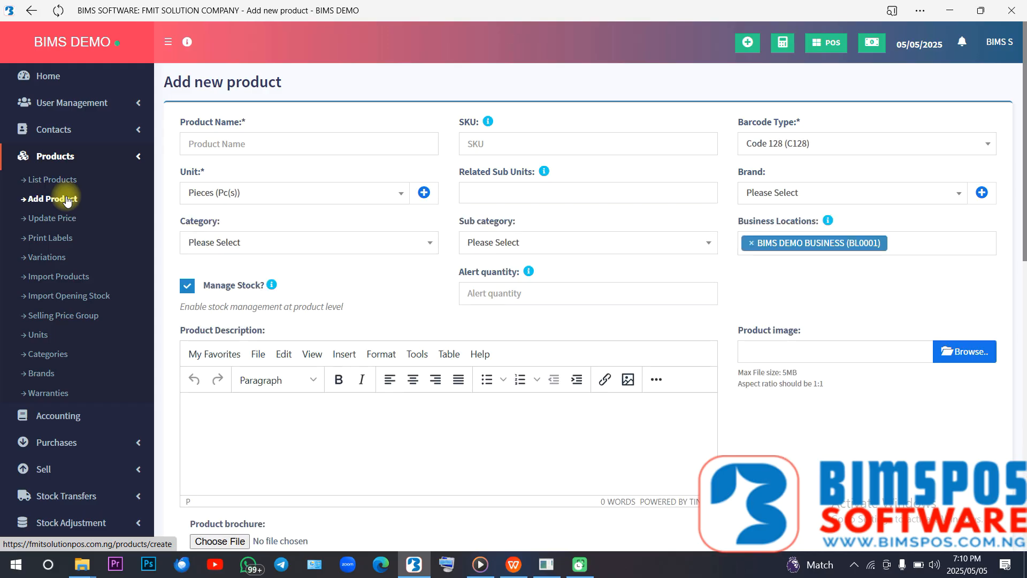
left_click(297, 143)
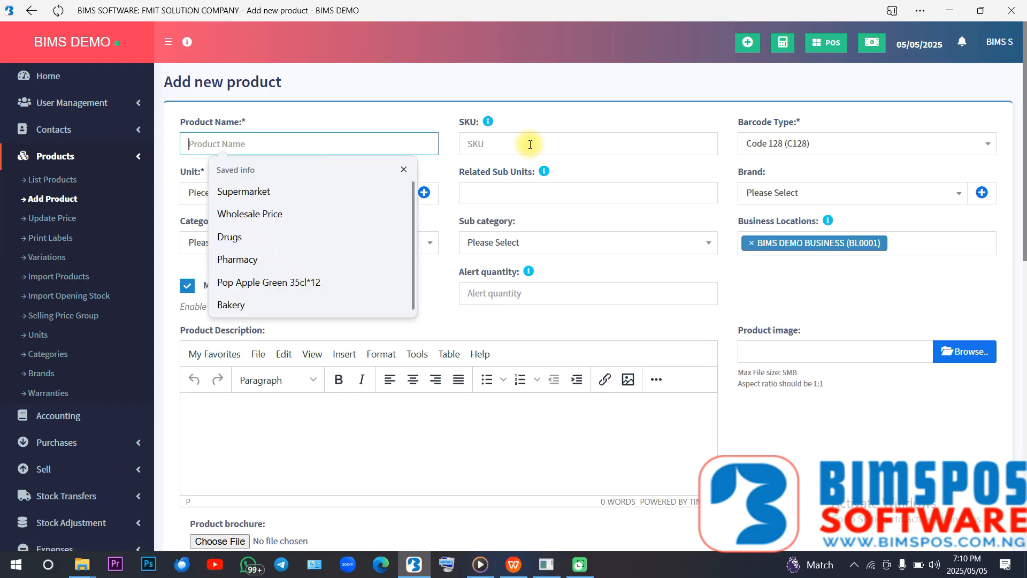
left_click(357, 123)
left_click(268, 149)
type("RGTJNRKJG")
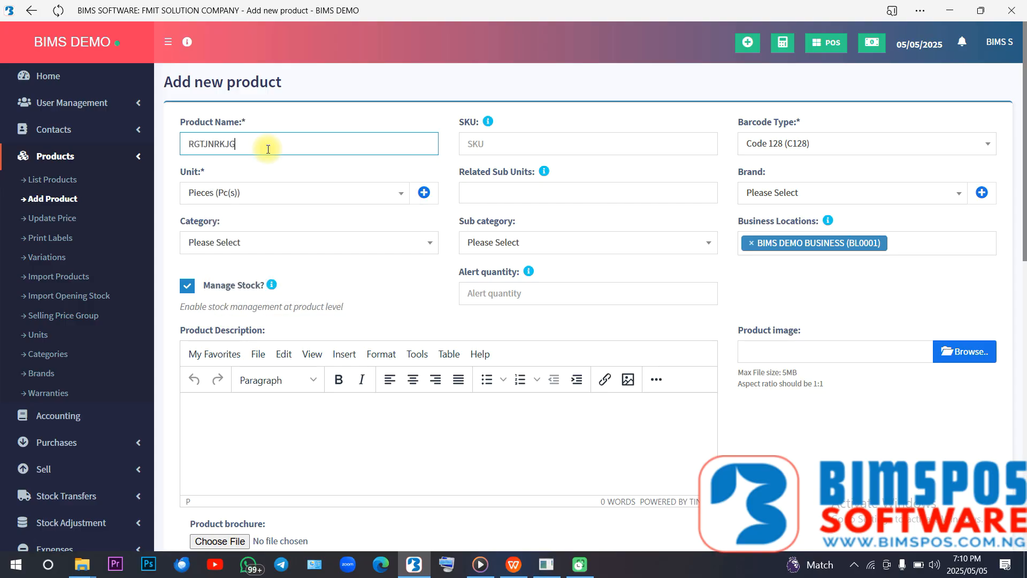
left_click(271, 192)
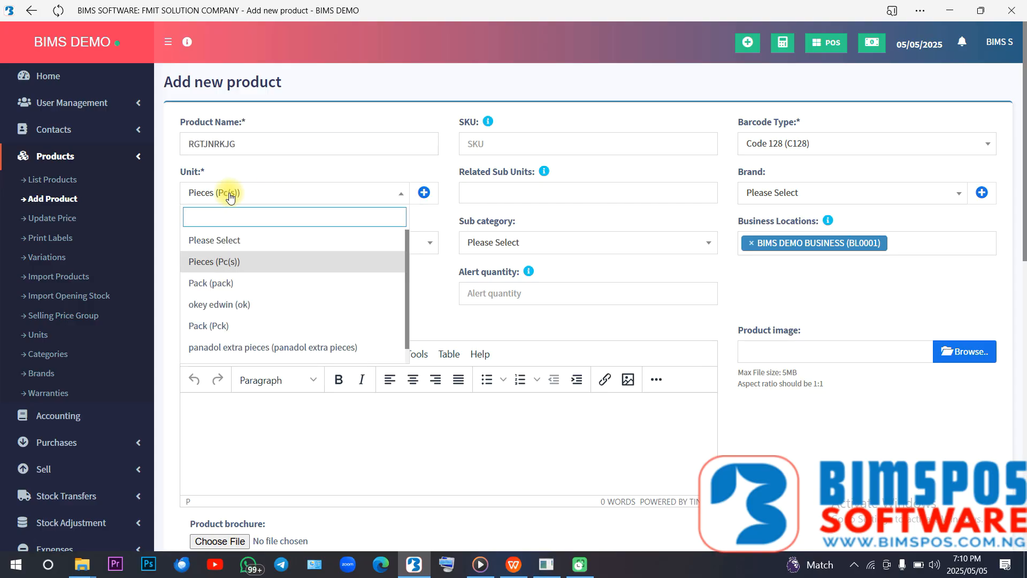
left_click(257, 170)
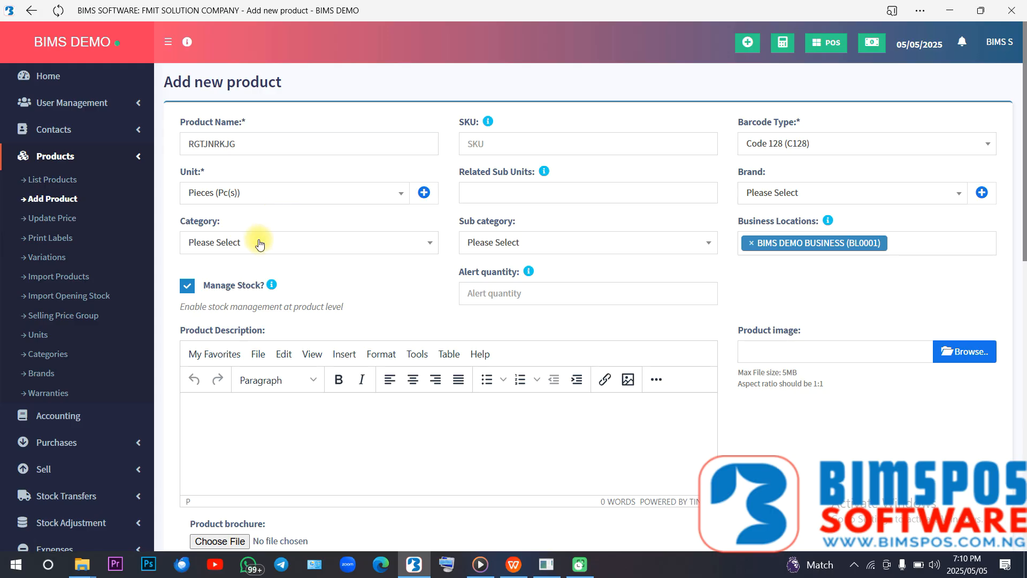
- Set the new product's category to Pharmacy-Pharmacy and its alert quantity to 5, leaving the SKU empty, and review the remaining fields
left_click(259, 244)
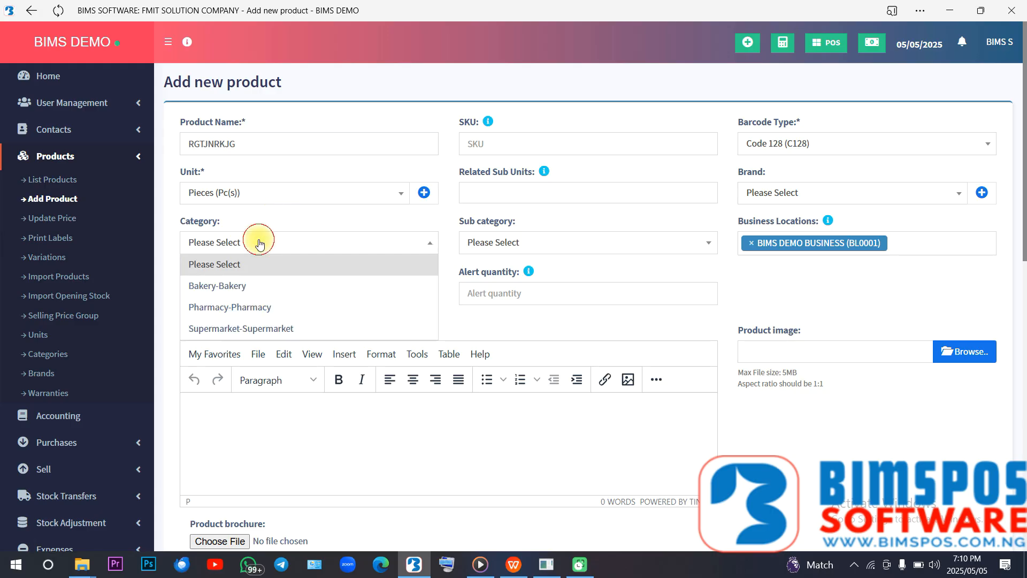
left_click(269, 306)
left_click(488, 290)
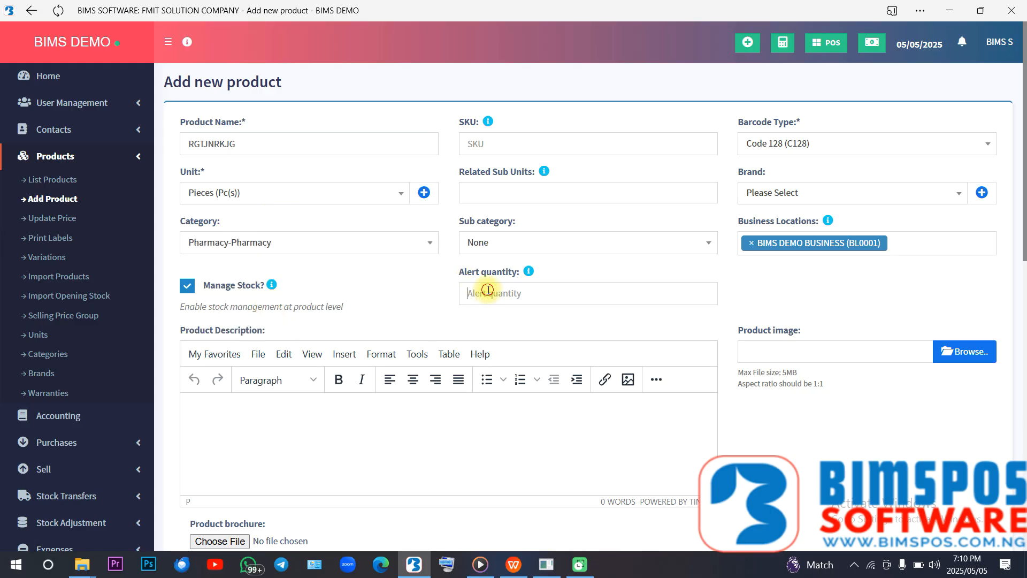
left_click(516, 340)
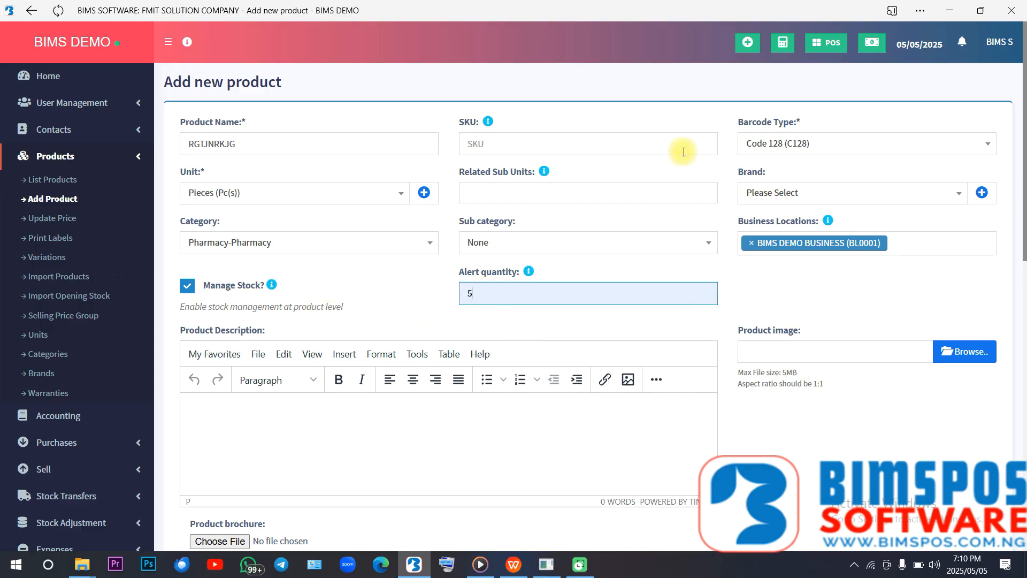
left_click(611, 144)
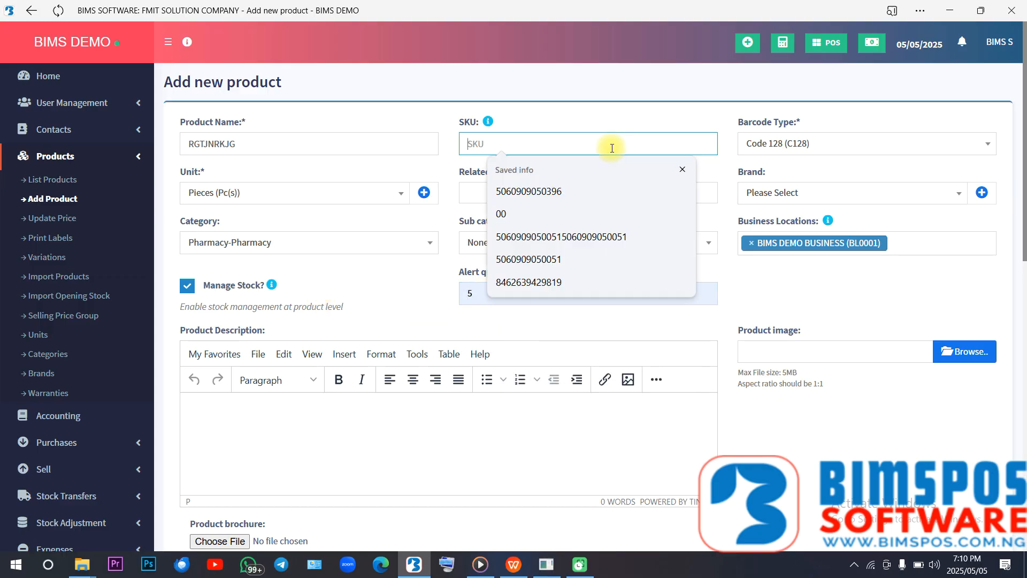
left_click(545, 128)
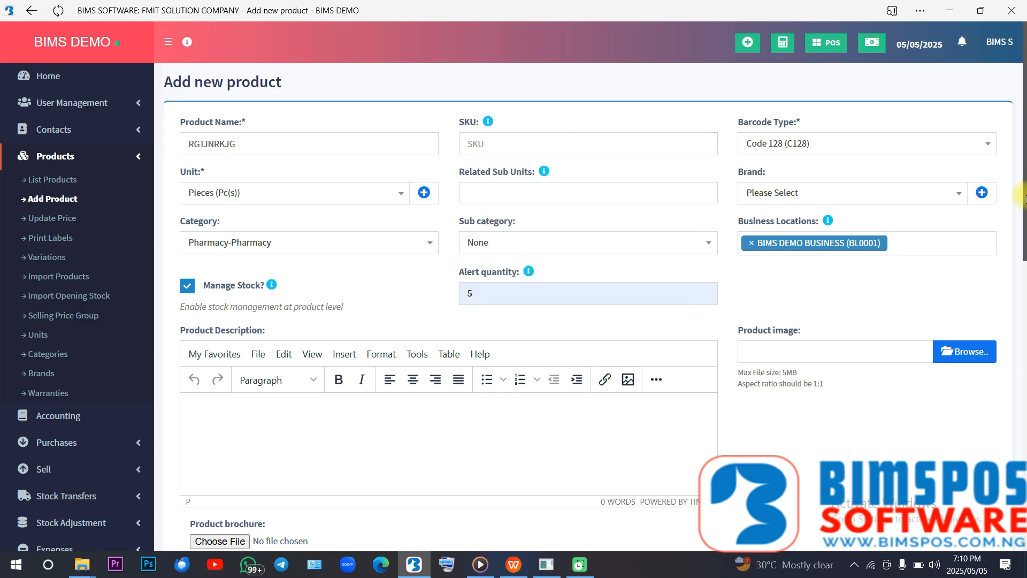
left_click_drag(1024, 200, 1025, 497)
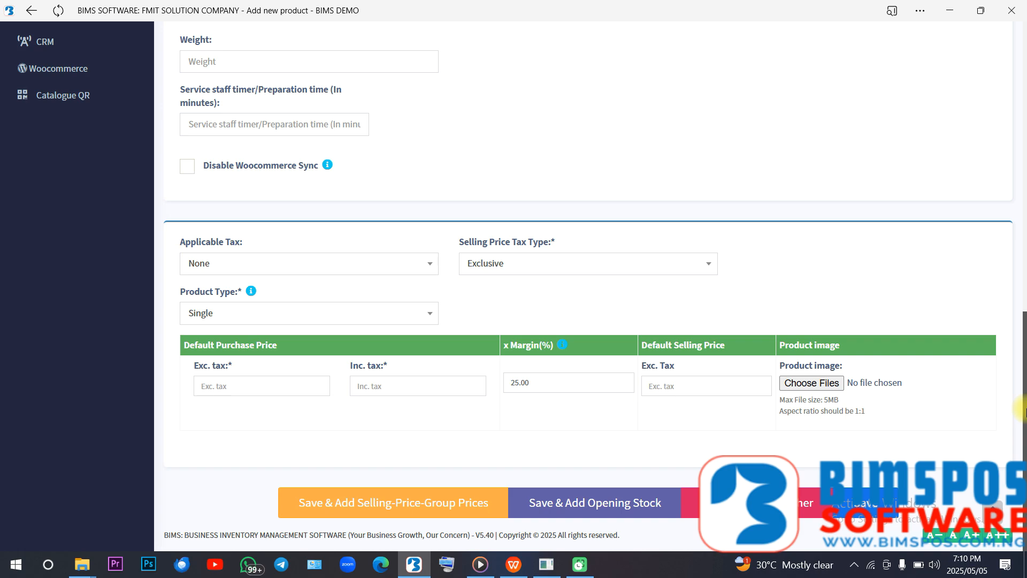
left_click_drag(1015, 407, 963, 119)
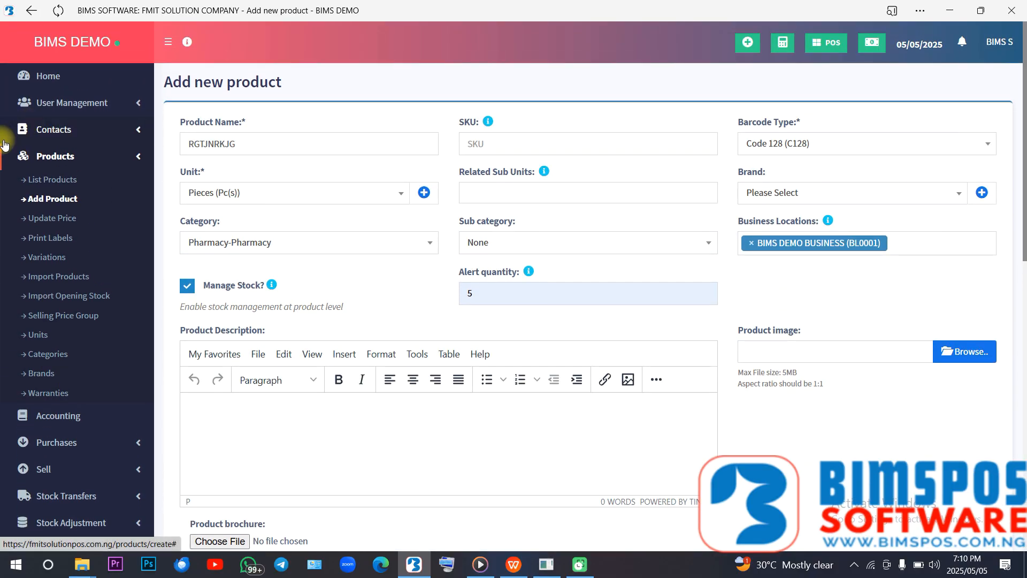
- Discard the unsaved product, go to the product list and collapse its filters
left_click(54, 182)
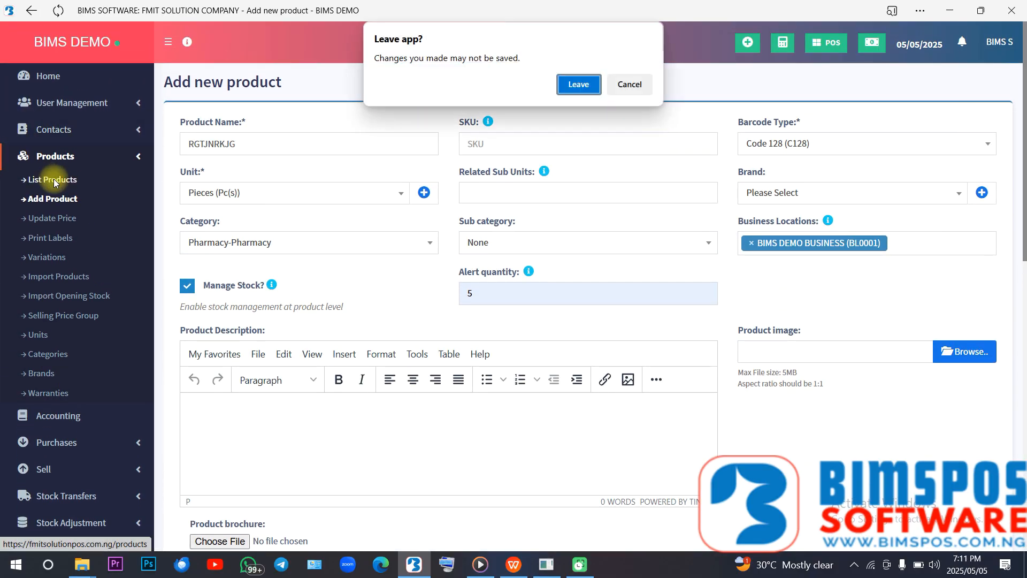
left_click(610, 84)
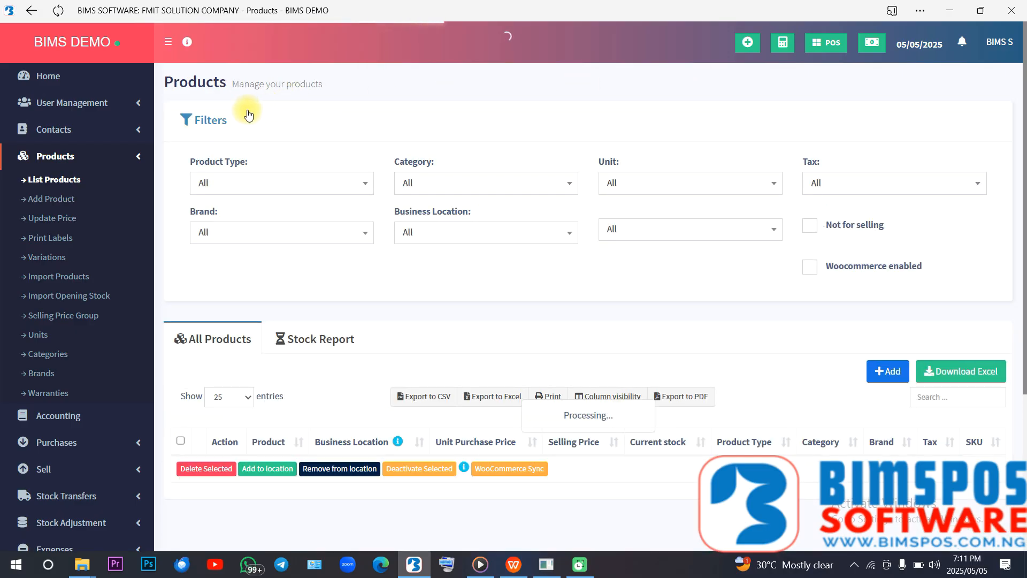
left_click(219, 123)
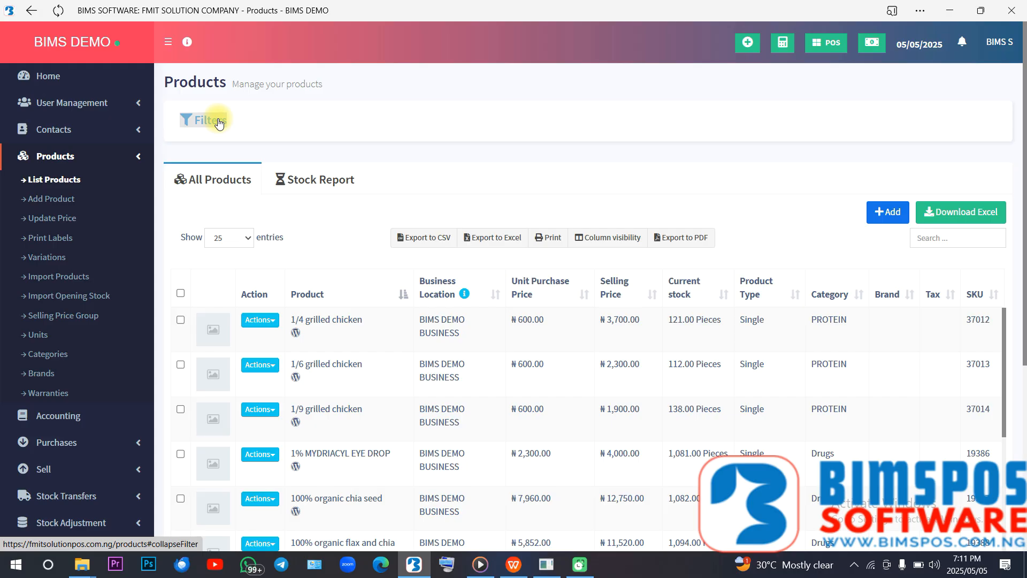
- Search the product list for PARA and open the paracetamol product for editing
left_click(948, 238)
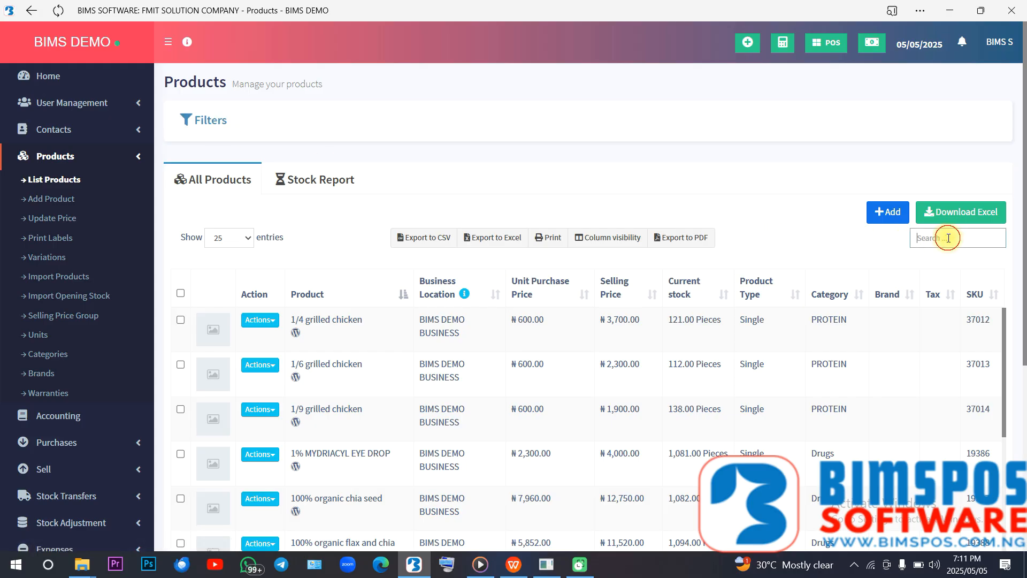
type("PARA")
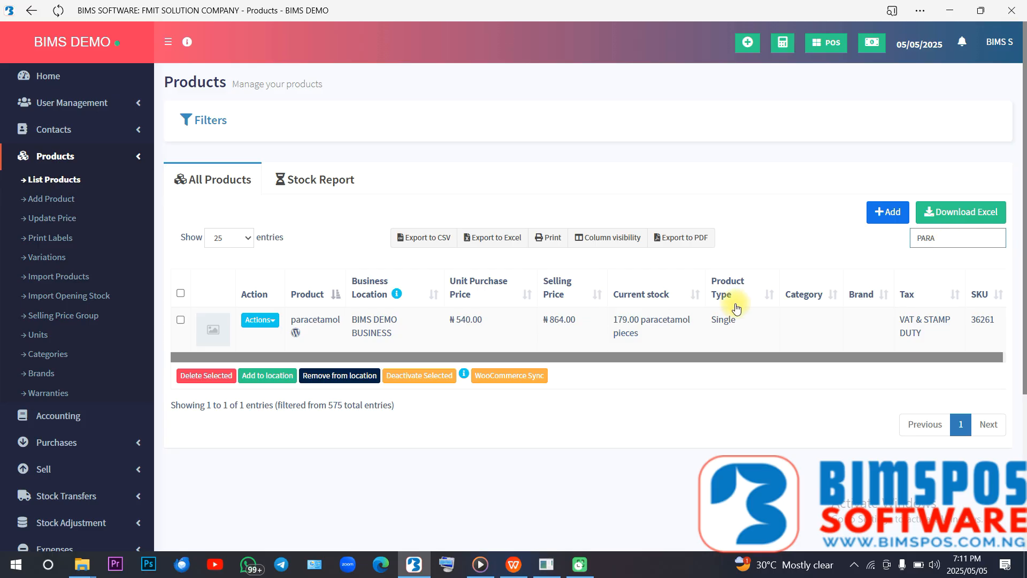
left_click(256, 321)
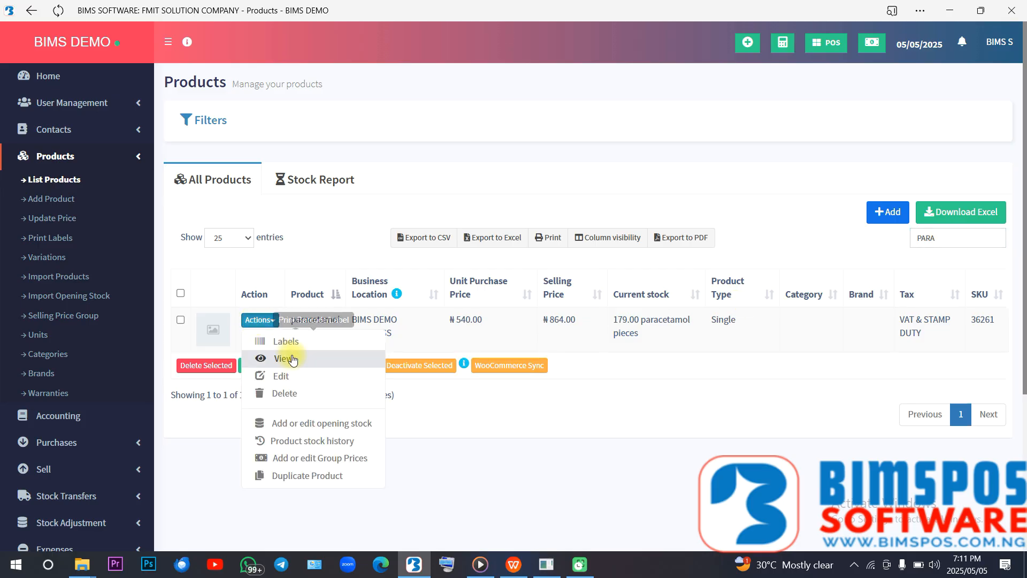
left_click(307, 378)
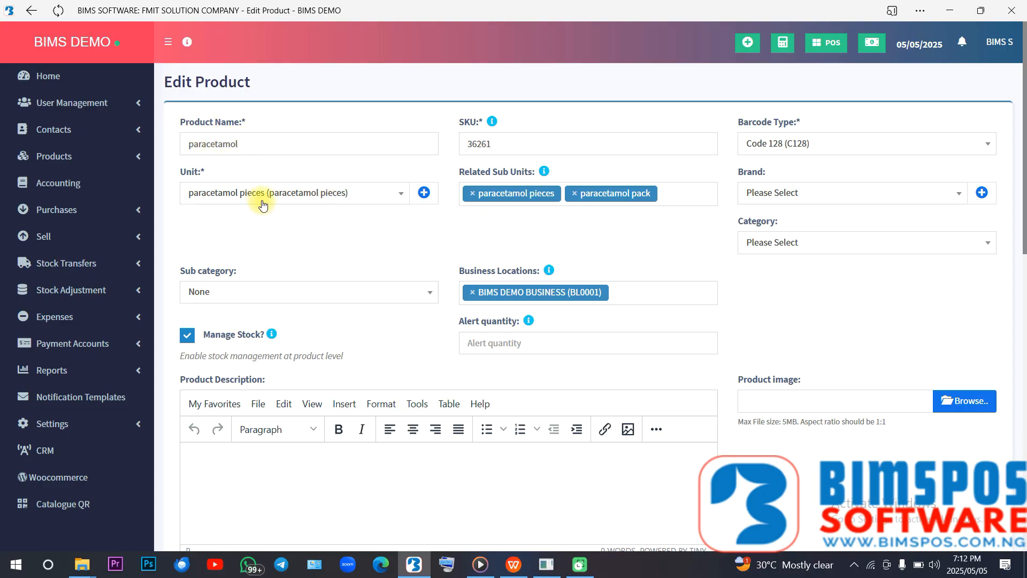
left_click(425, 194)
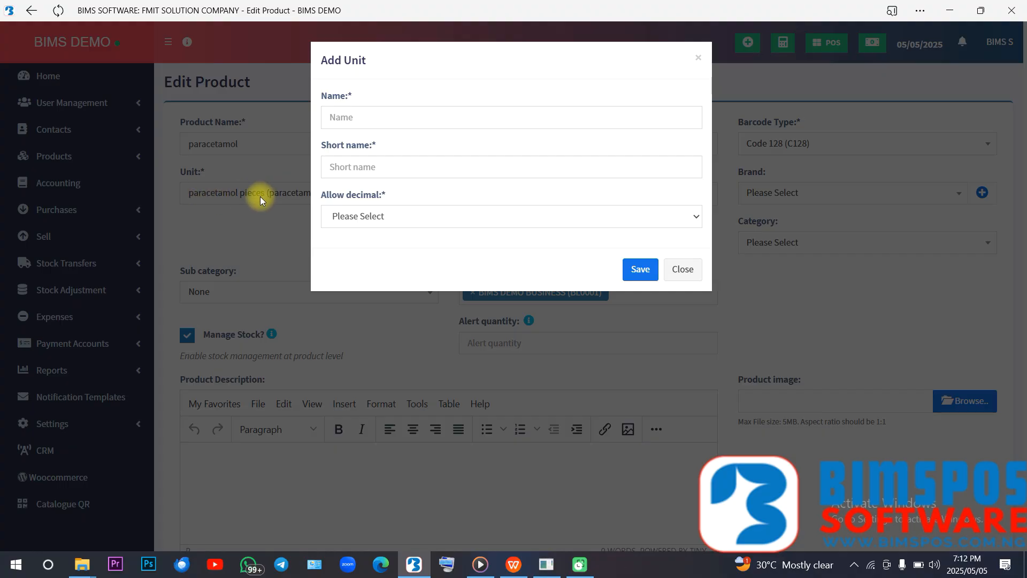
left_click(393, 117)
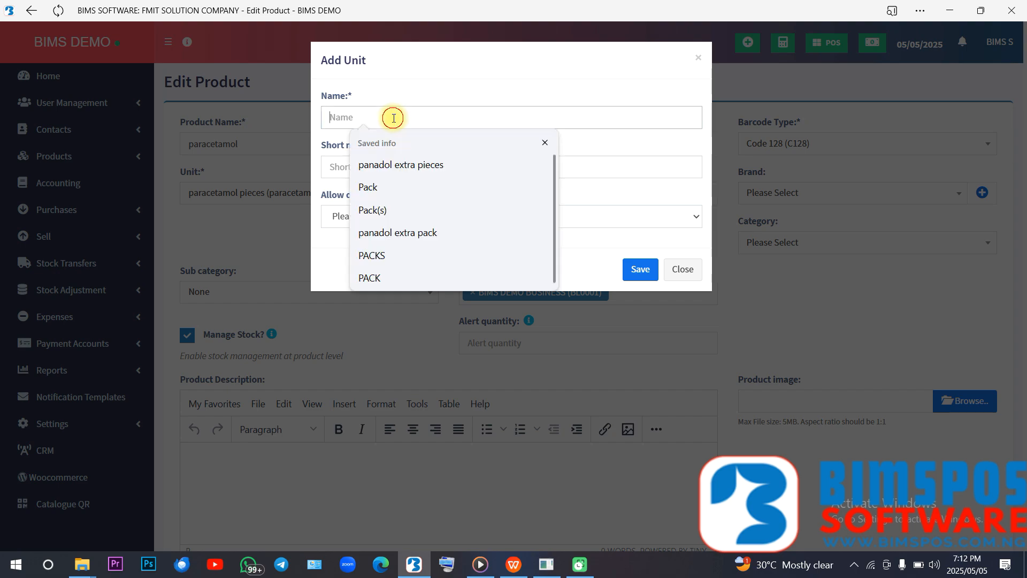
left_click(337, 163)
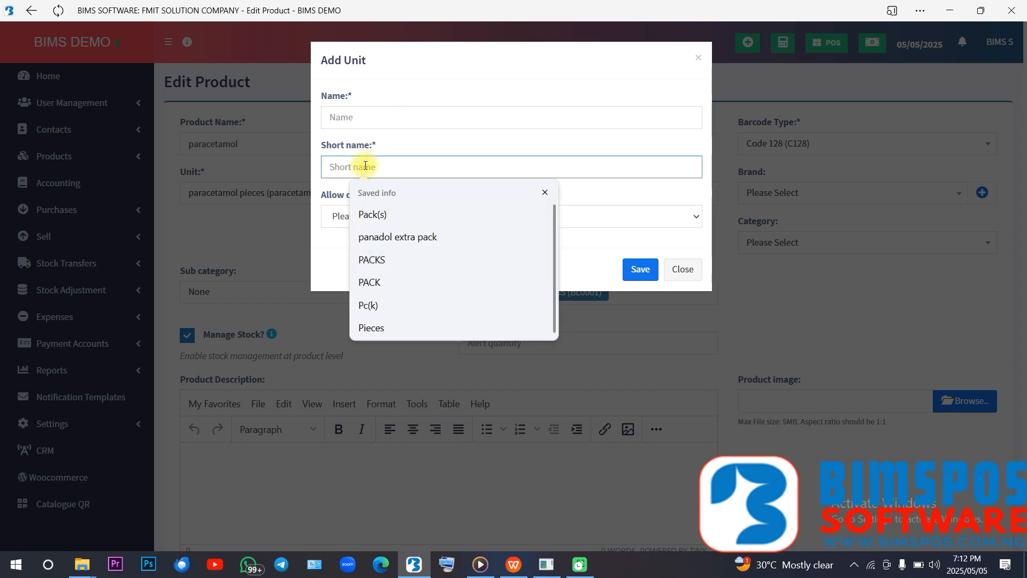
left_click(333, 216)
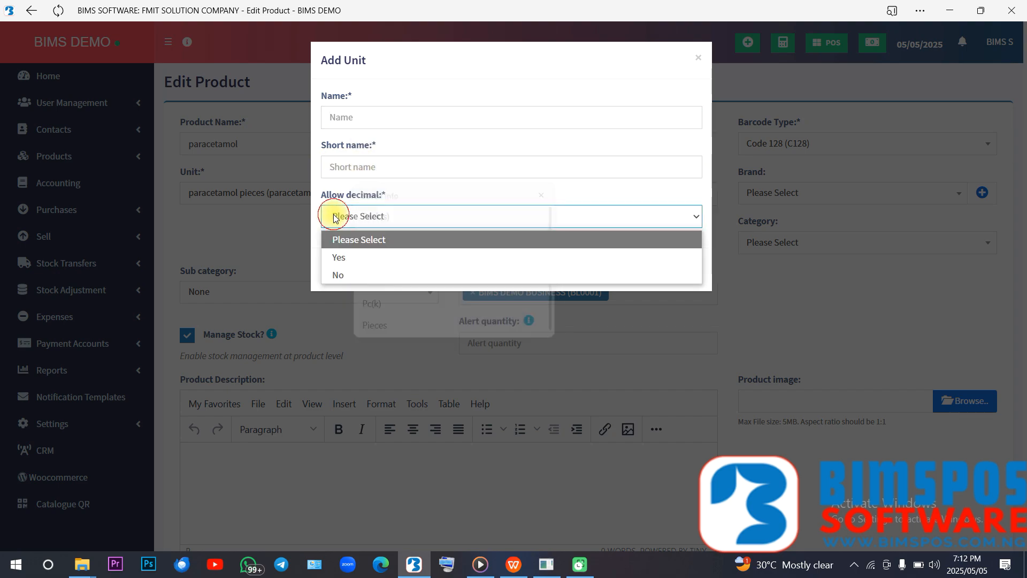
left_click(340, 275)
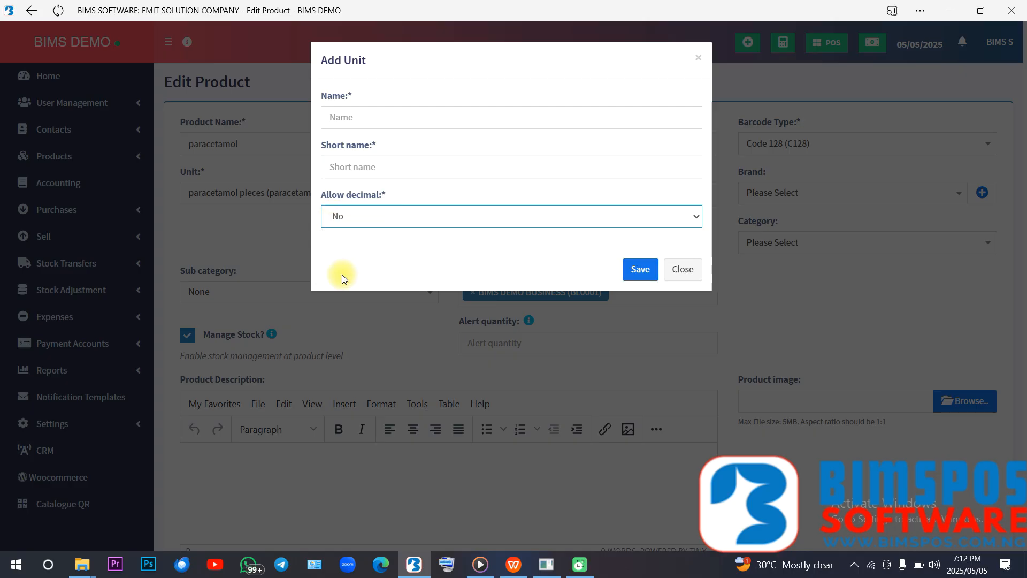
left_click(679, 270)
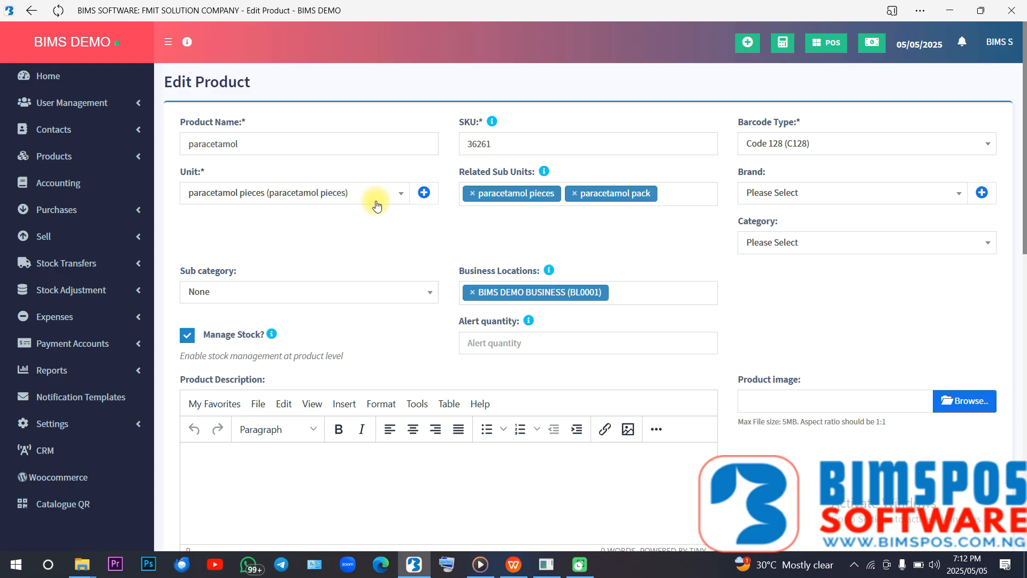
left_click(421, 193)
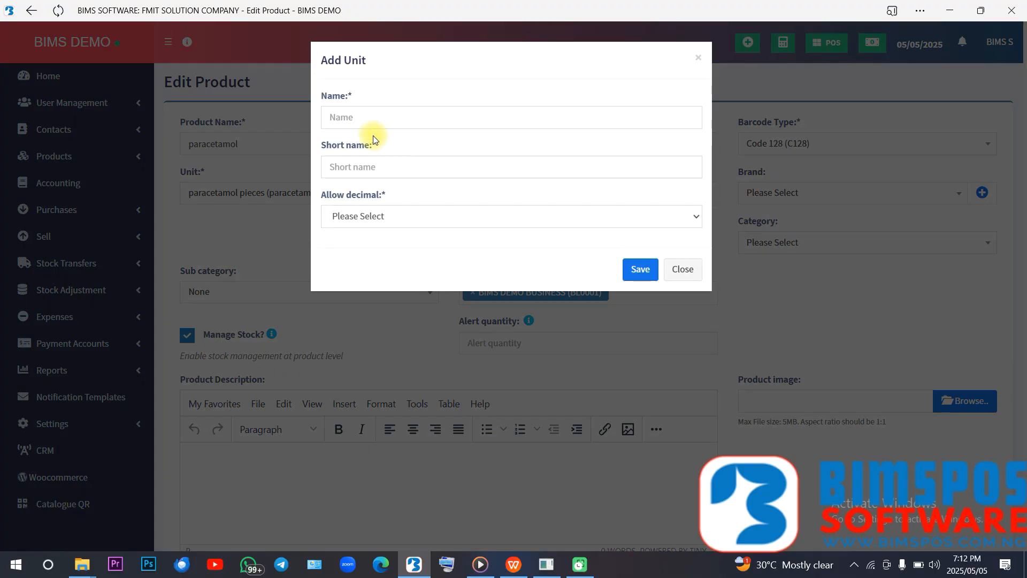
left_click(367, 116)
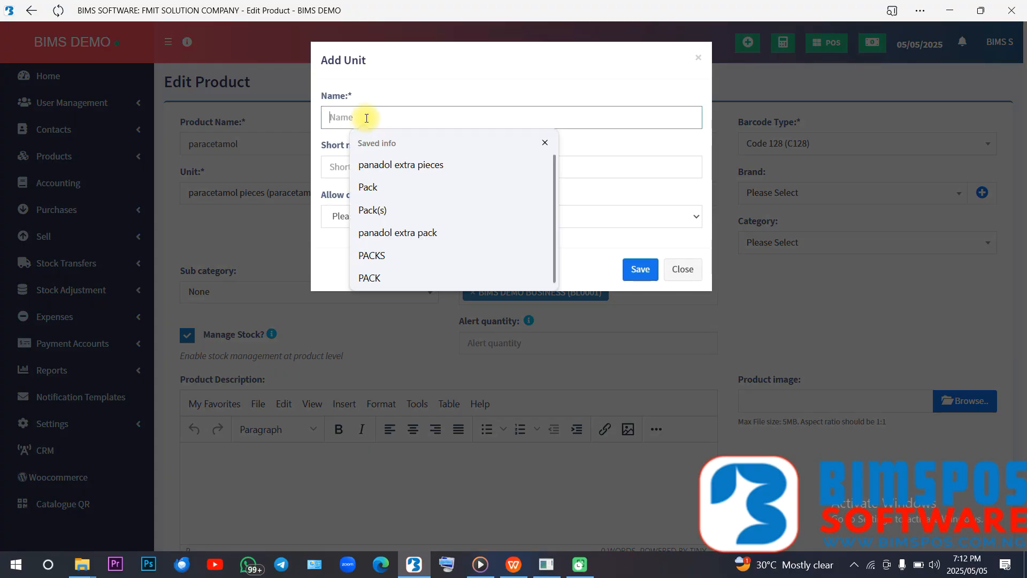
left_click(334, 169)
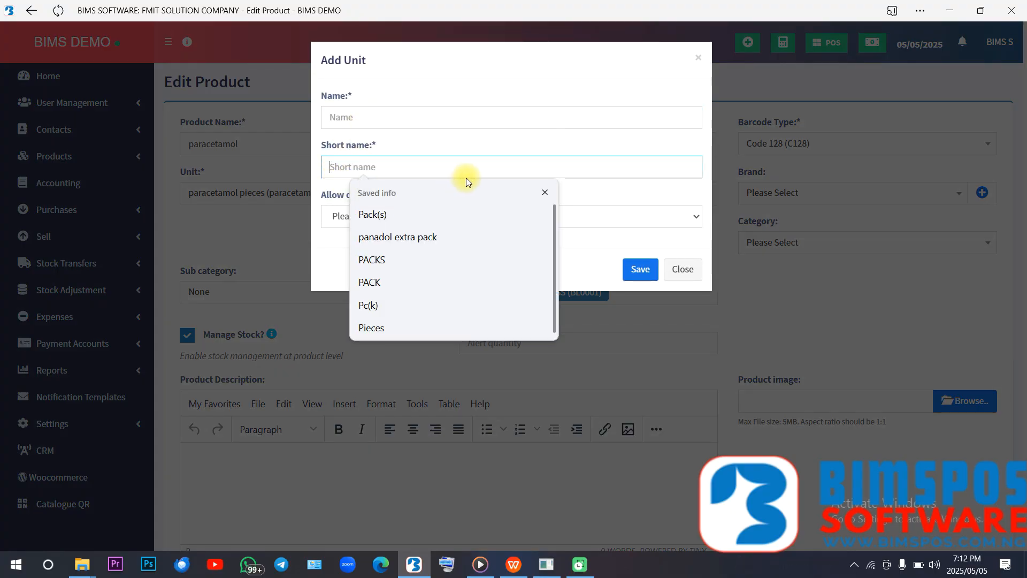
left_click(596, 223)
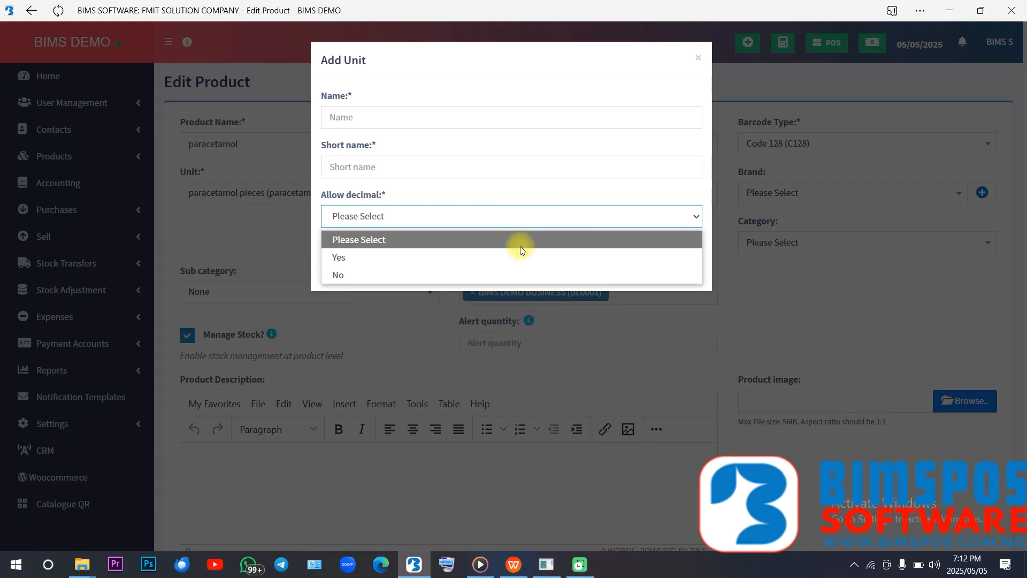
left_click(434, 276)
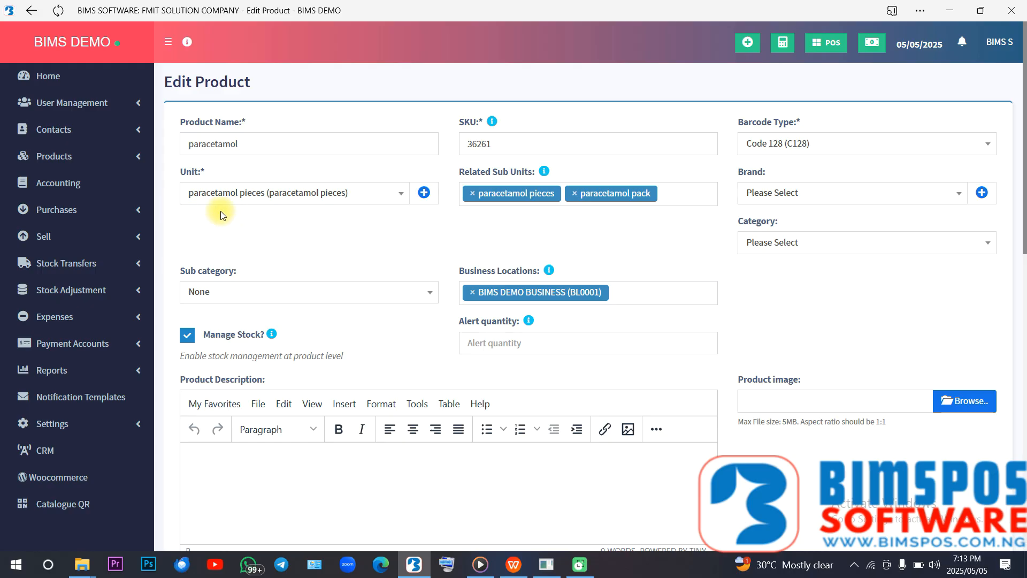
- Open the product Units page in Microsoft Edge, keeping the paracetamol edit form open
left_click(114, 160)
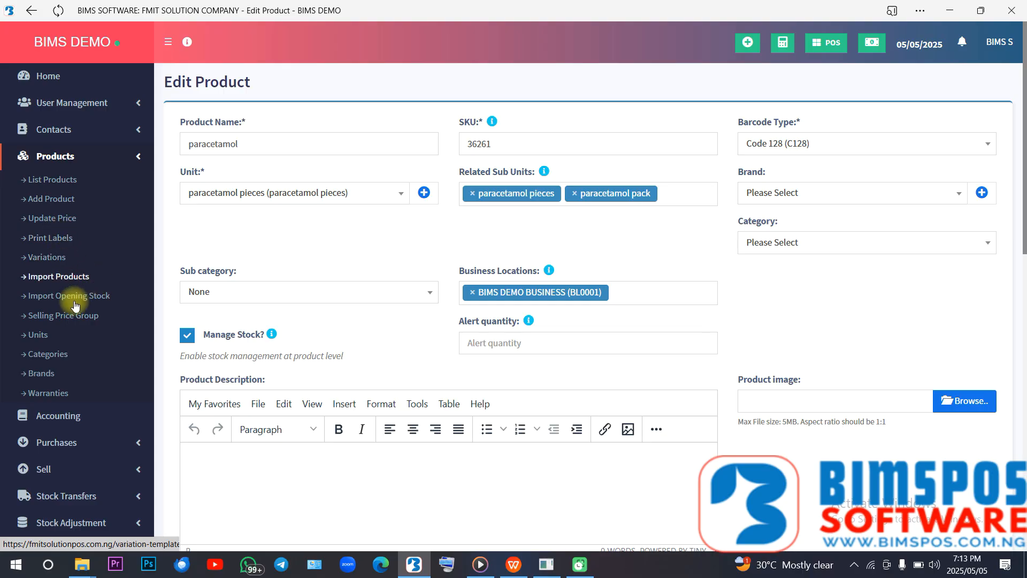
right_click(39, 339)
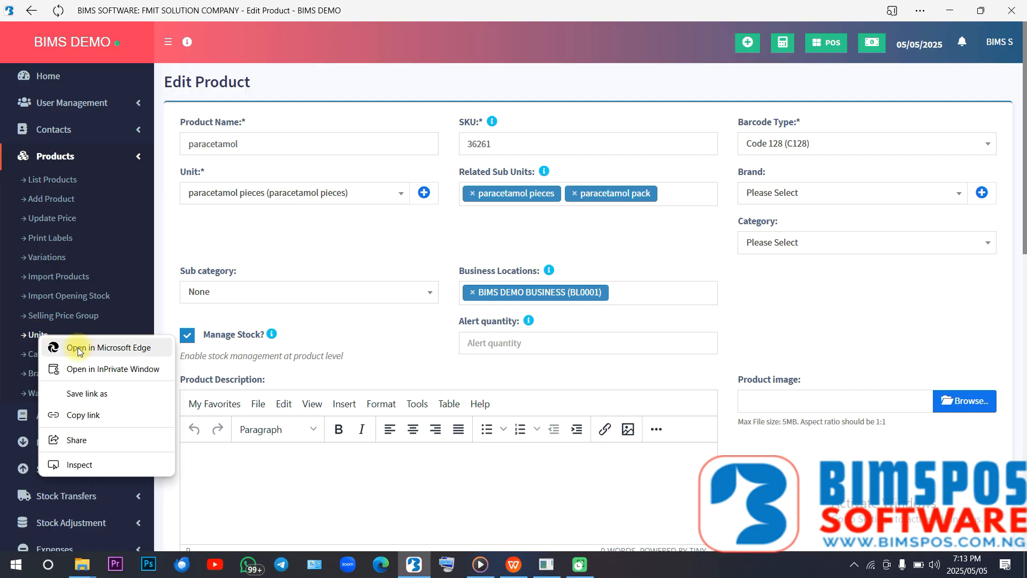
left_click(109, 348)
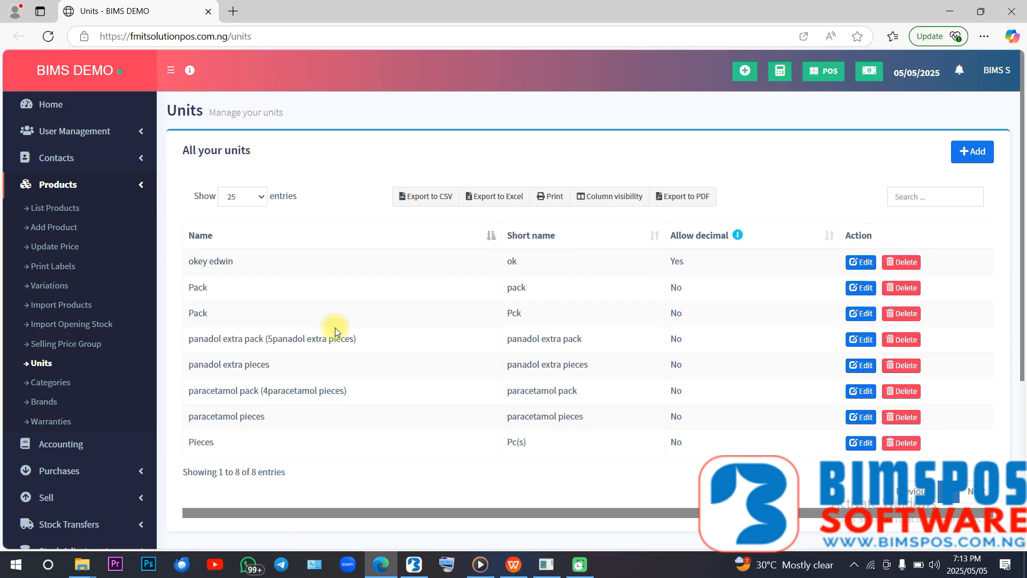
- Start adding a new unit and set its name to paracetamol pack
left_click(972, 152)
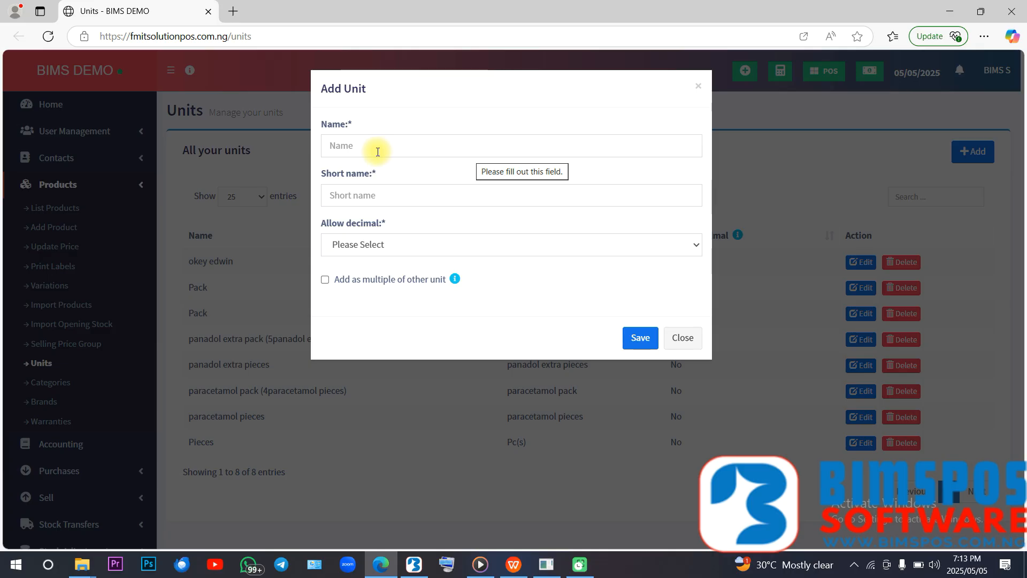
left_click(358, 148)
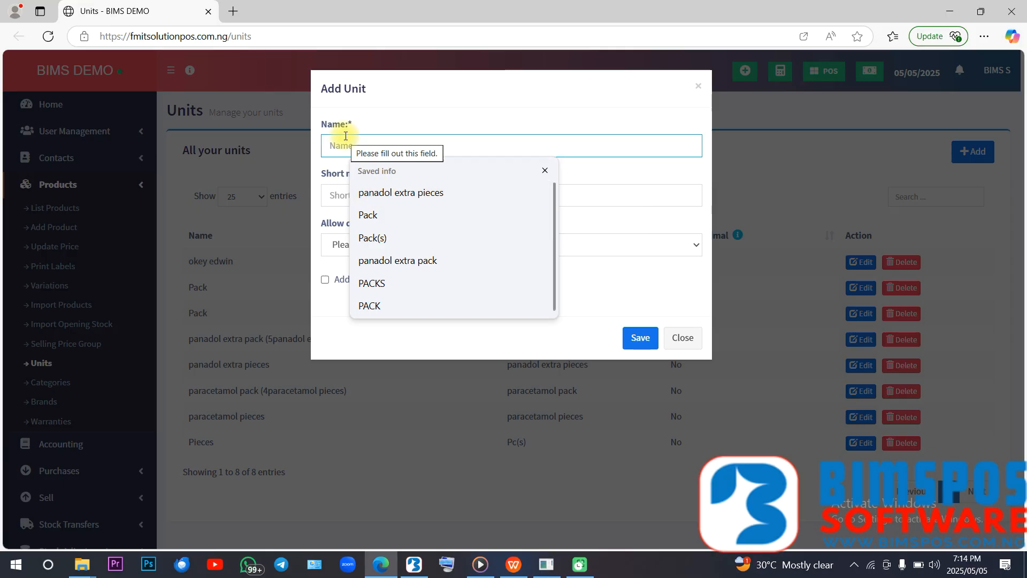
type("P;A")
key("BackSpace")
key("Return")
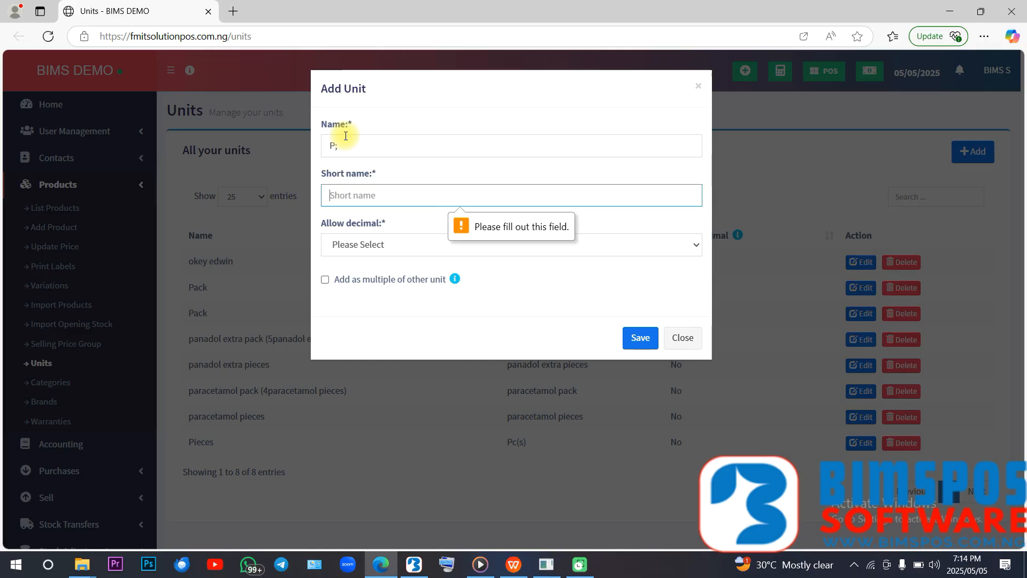
double_click(352, 149)
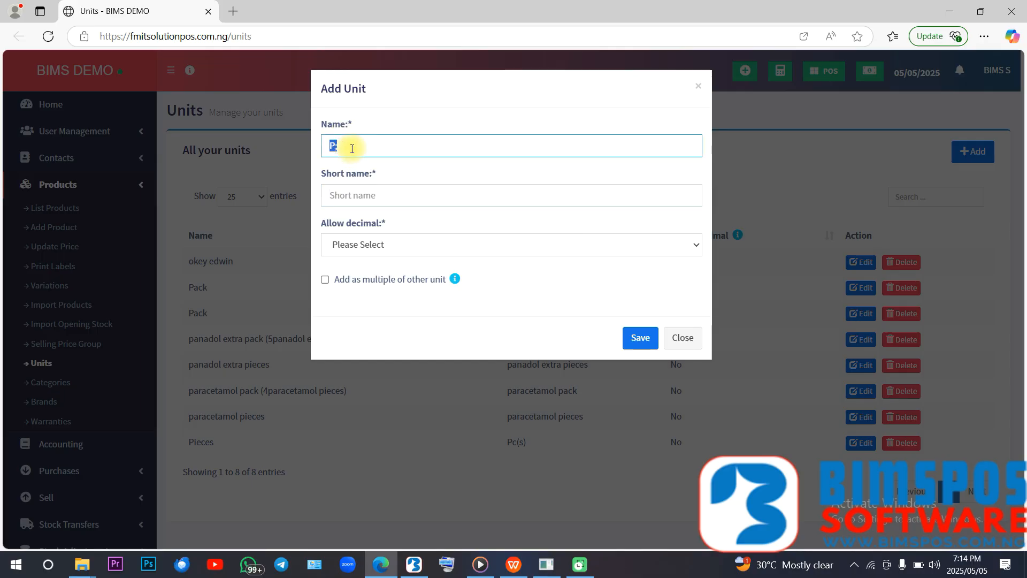
type("PARACED")
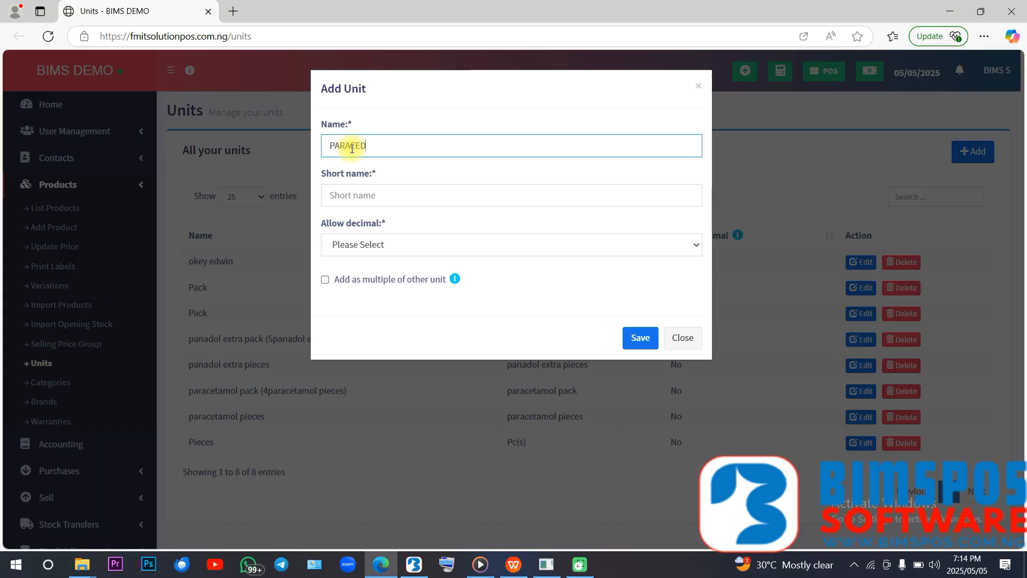
key("BackSpace")
key("Return")
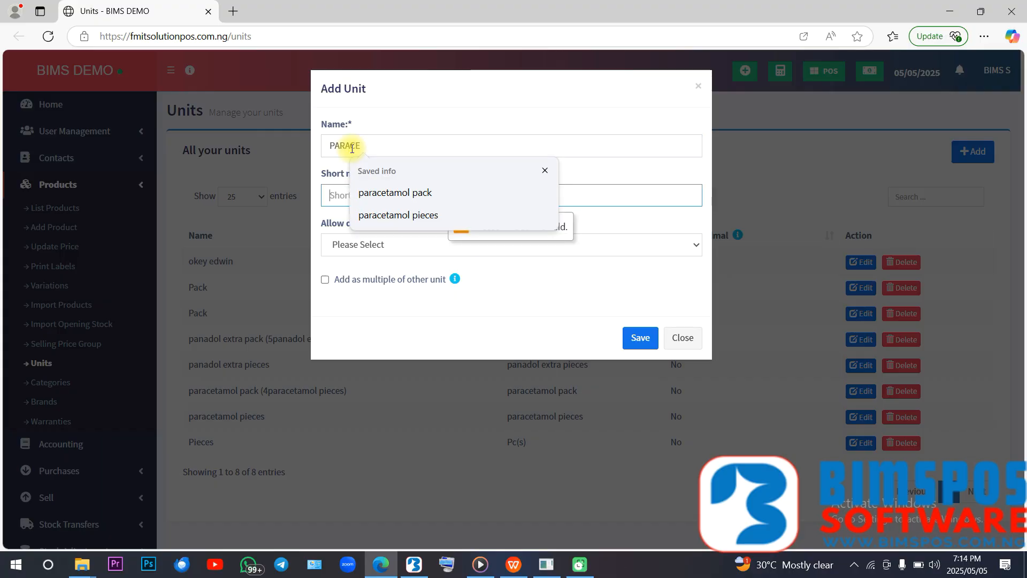
left_click(417, 198)
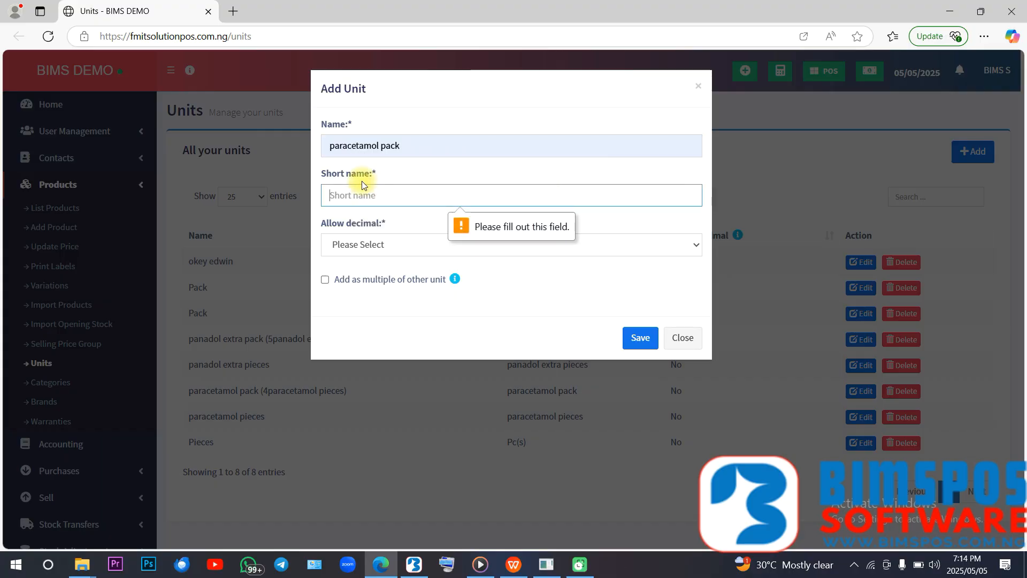
- Set the new unit's short name to paracetamol pack and its allow decimal option to No
left_click(360, 195)
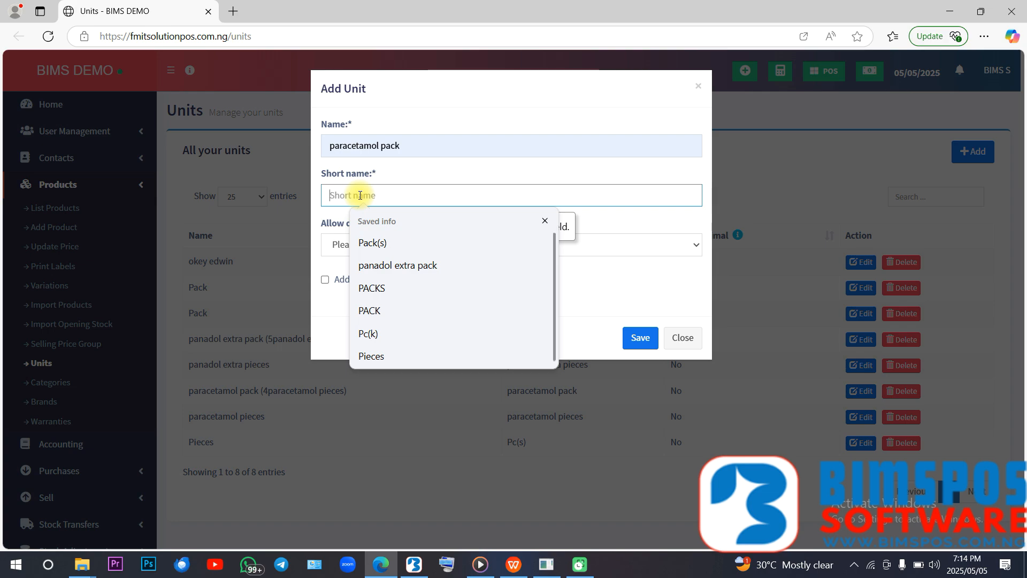
type("Paracetamol pack")
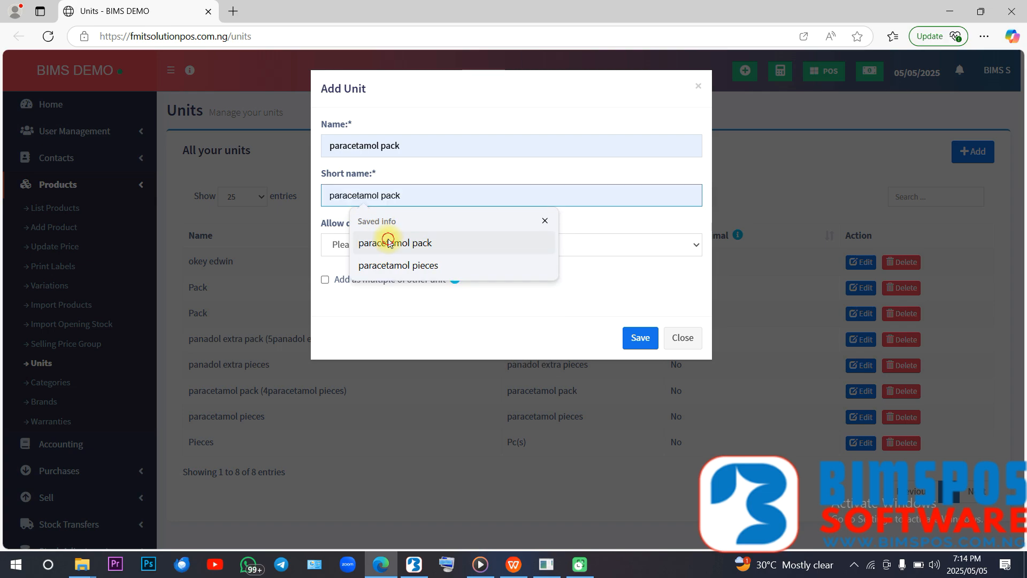
left_click(386, 242)
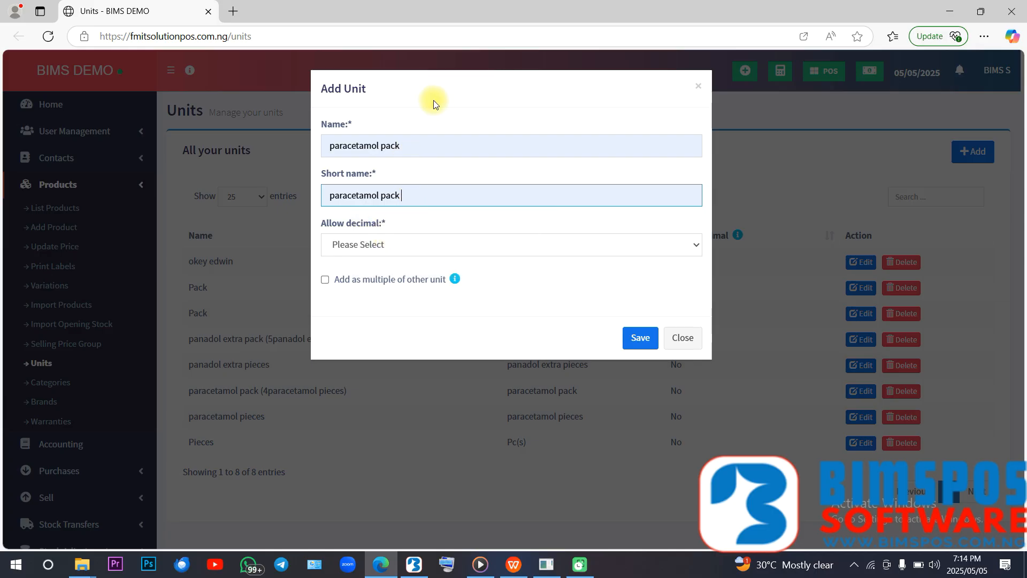
left_click(439, 116)
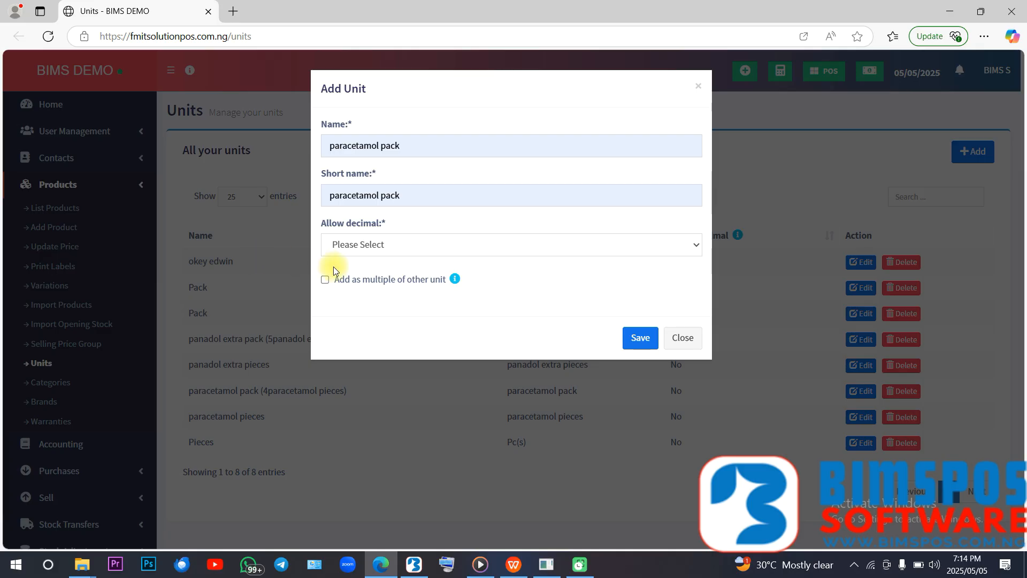
left_click(387, 248)
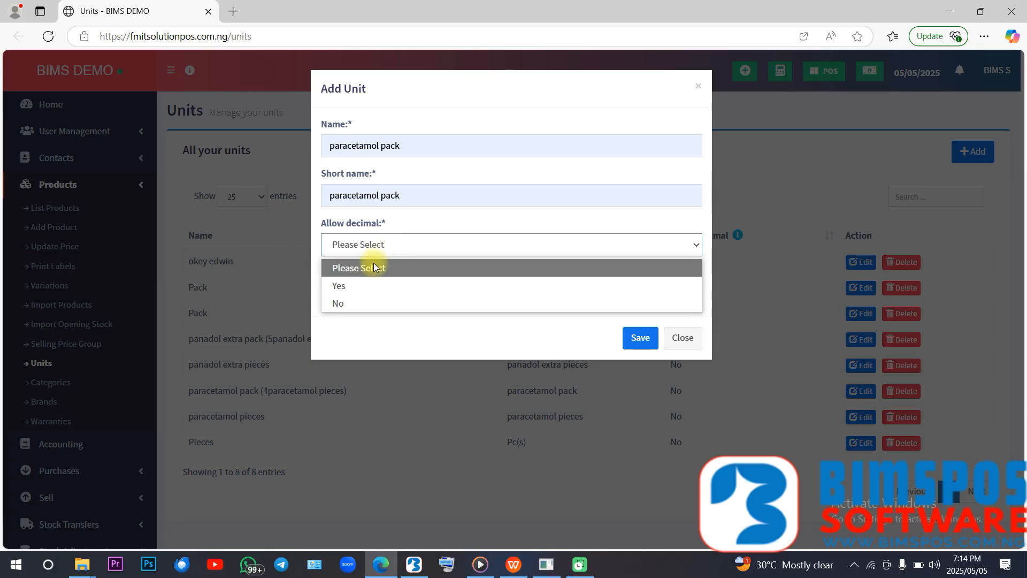
left_click(361, 306)
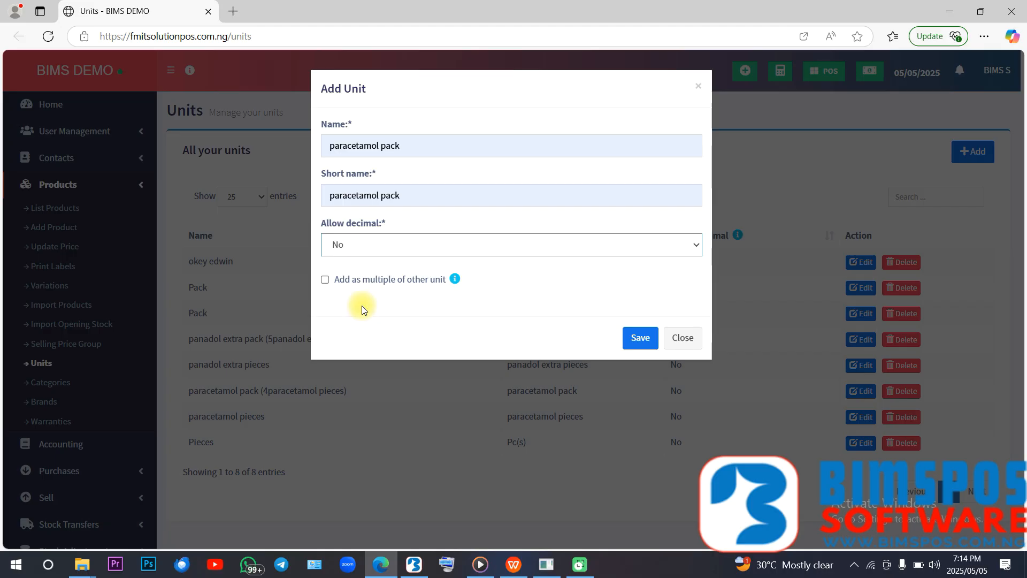
- Define the new unit as a multiple equal to 3 paracetamol pieces, and close the form without saving
left_click(325, 279)
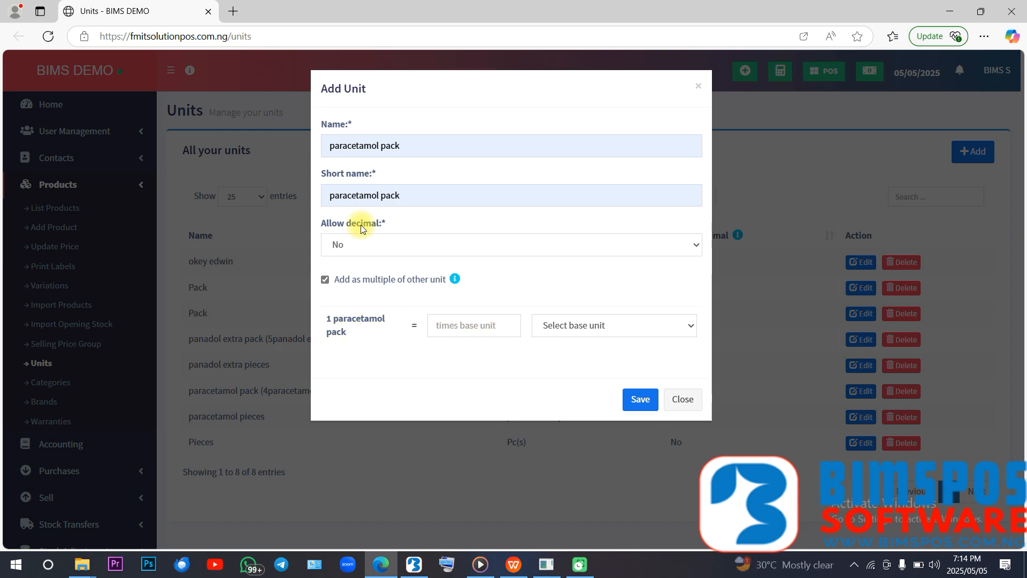
left_click(464, 327)
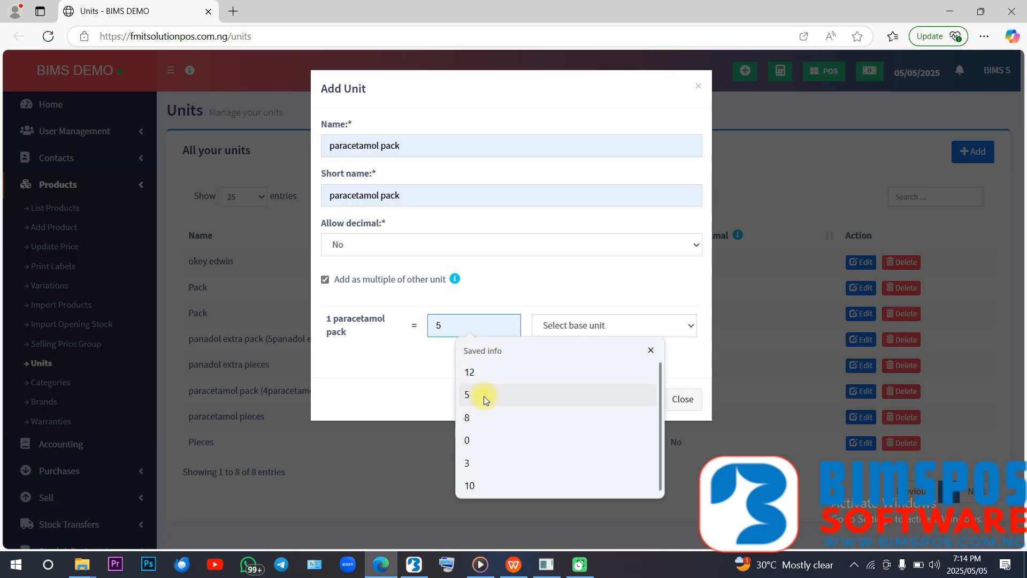
left_click(483, 462)
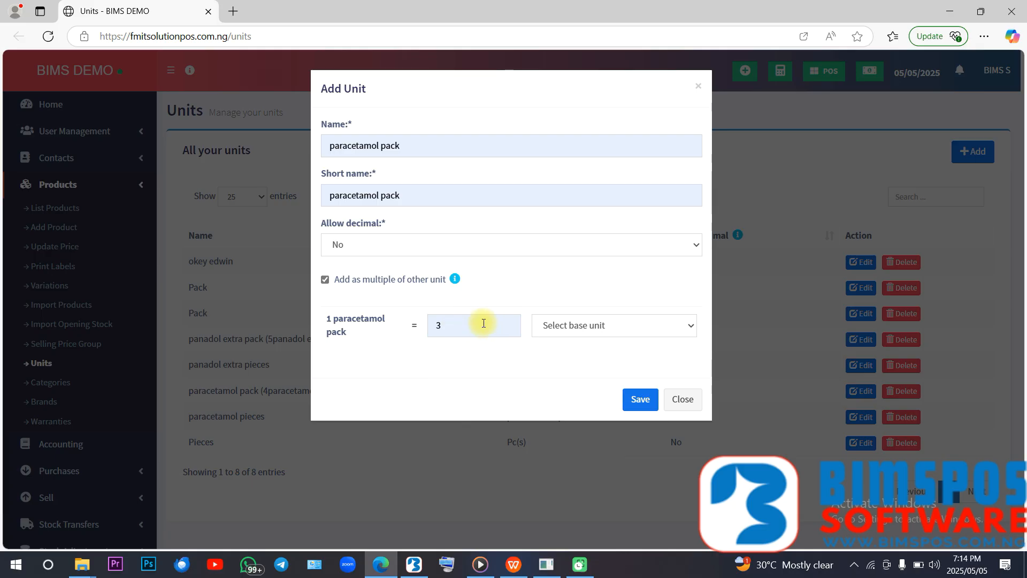
left_click(577, 328)
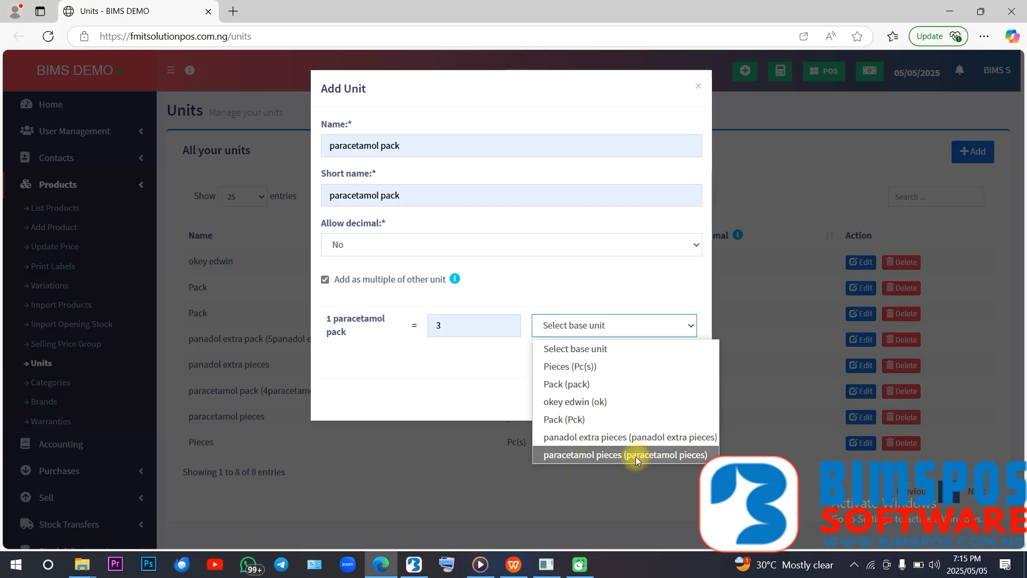
left_click(609, 456)
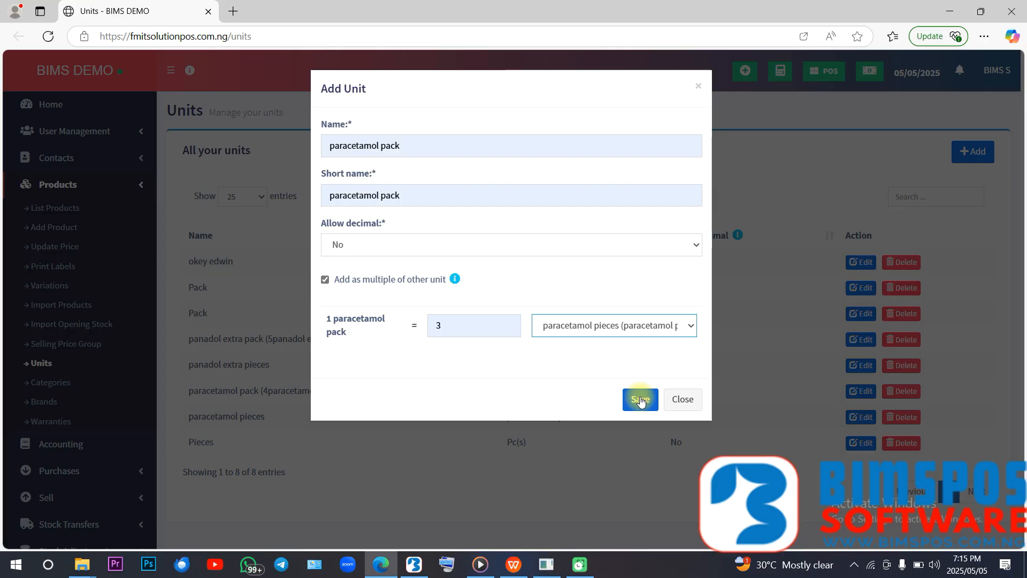
left_click(679, 401)
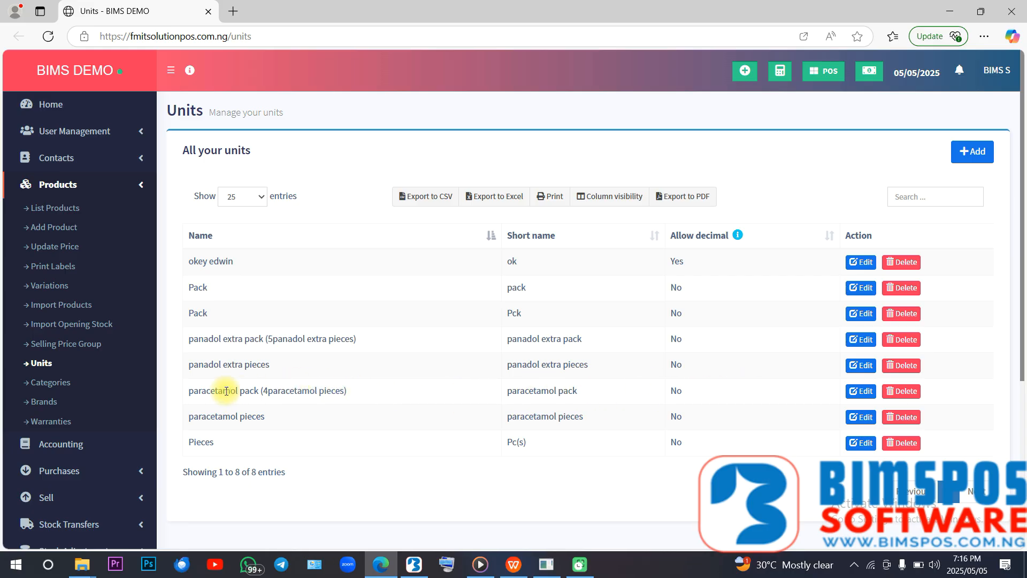
- Switch back to the BIMS app and review the paracetamol edit form down to its pricing section
left_click(415, 564)
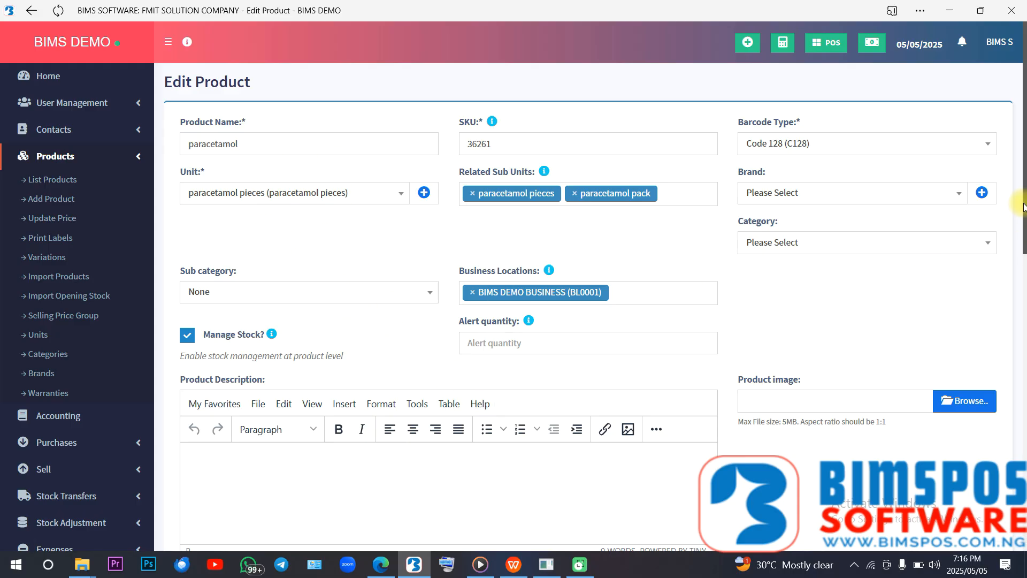
left_click_drag(1023, 206, 1022, 528)
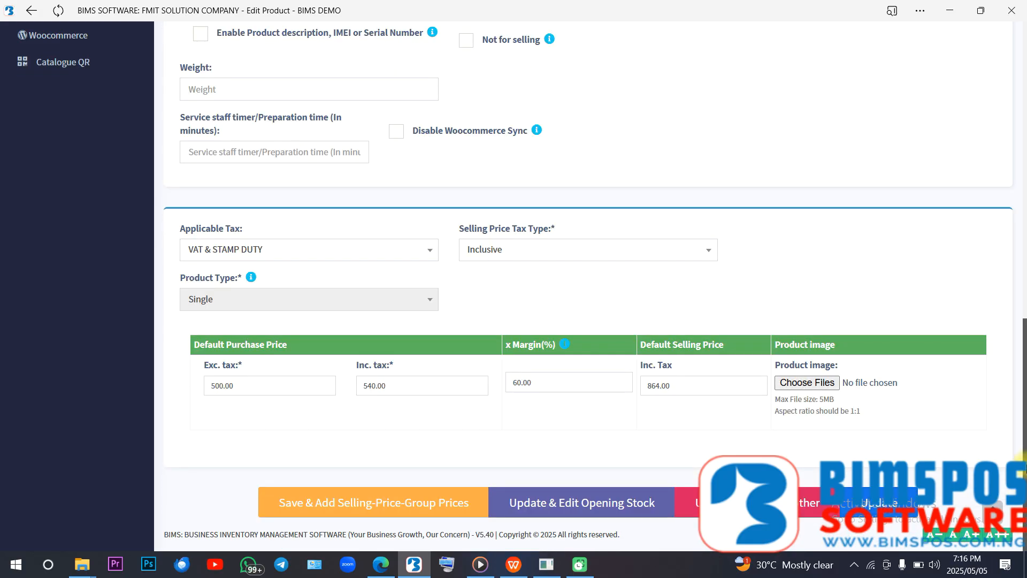
left_click_drag(1024, 468, 1021, 107)
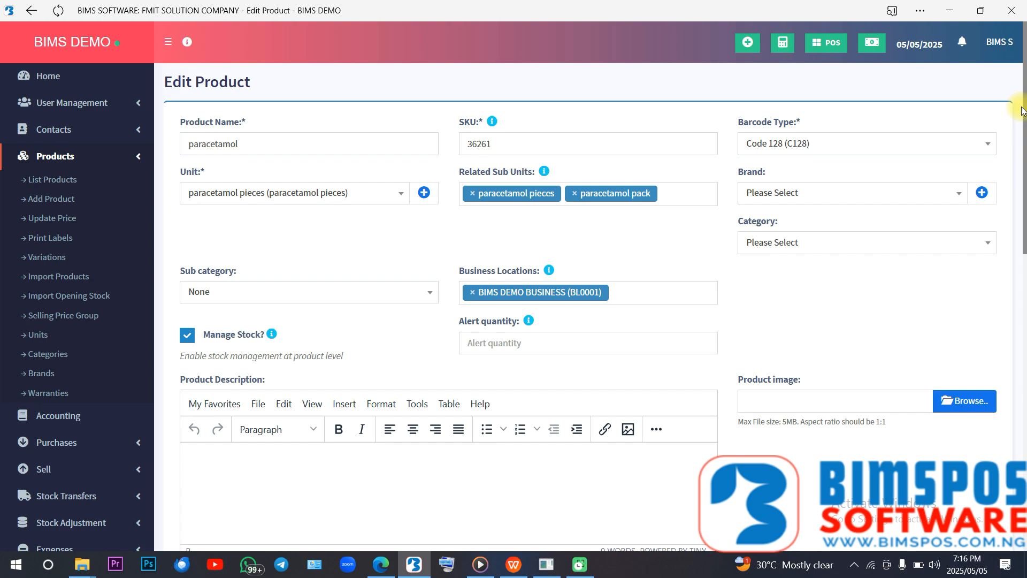
- Leave the paracetamol edit form without saving, return to the product list and collapse its filters
left_click(44, 181)
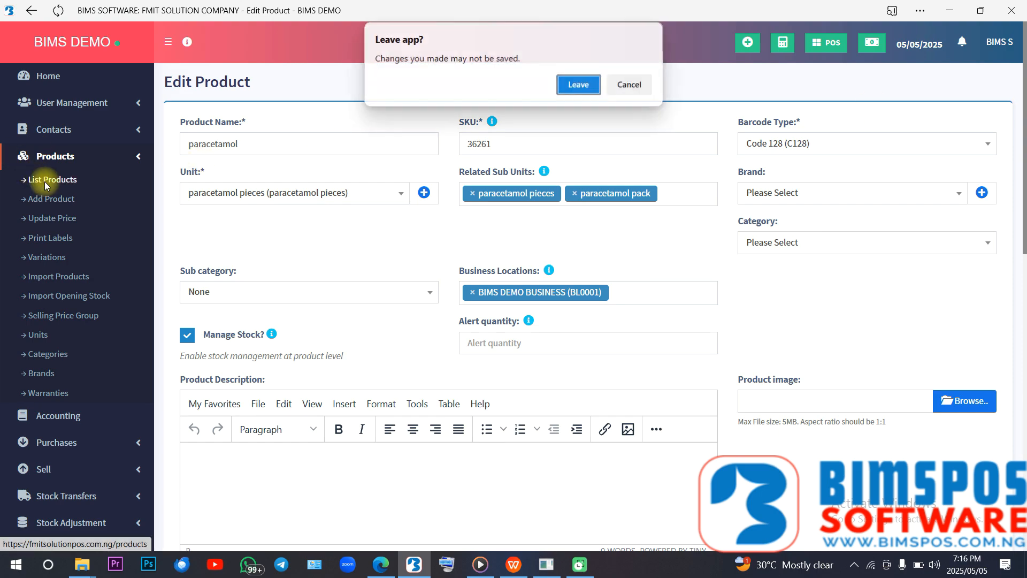
left_click(578, 84)
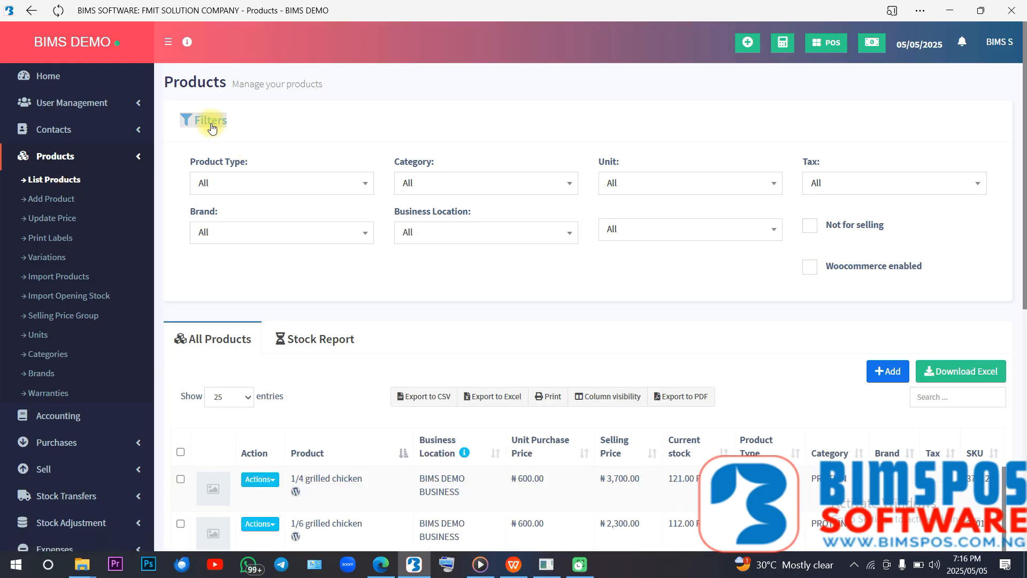
left_click(212, 127)
- Search the product list for para and open the paracetamol product for editing
left_click(971, 242)
type("para")
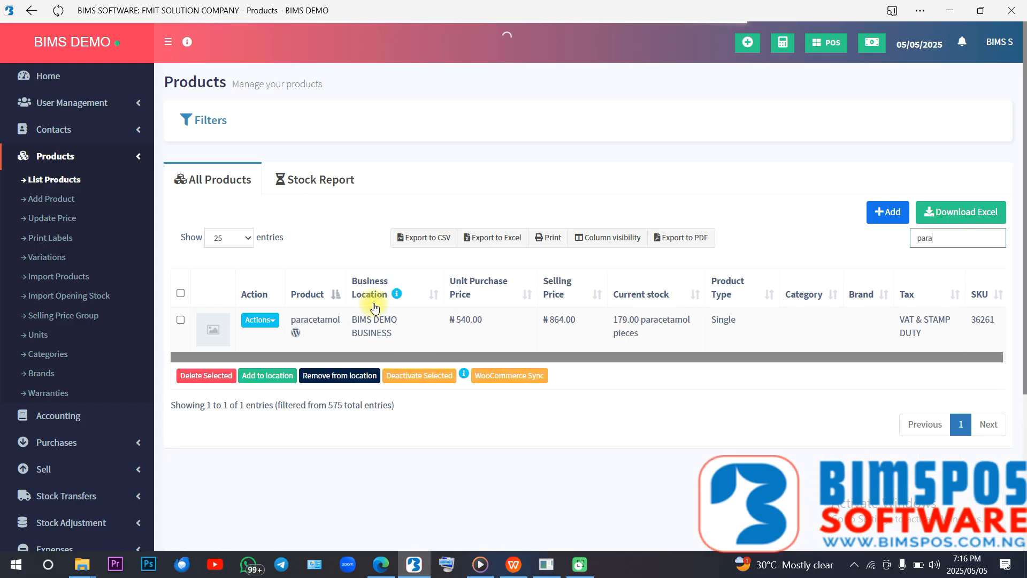
left_click(272, 323)
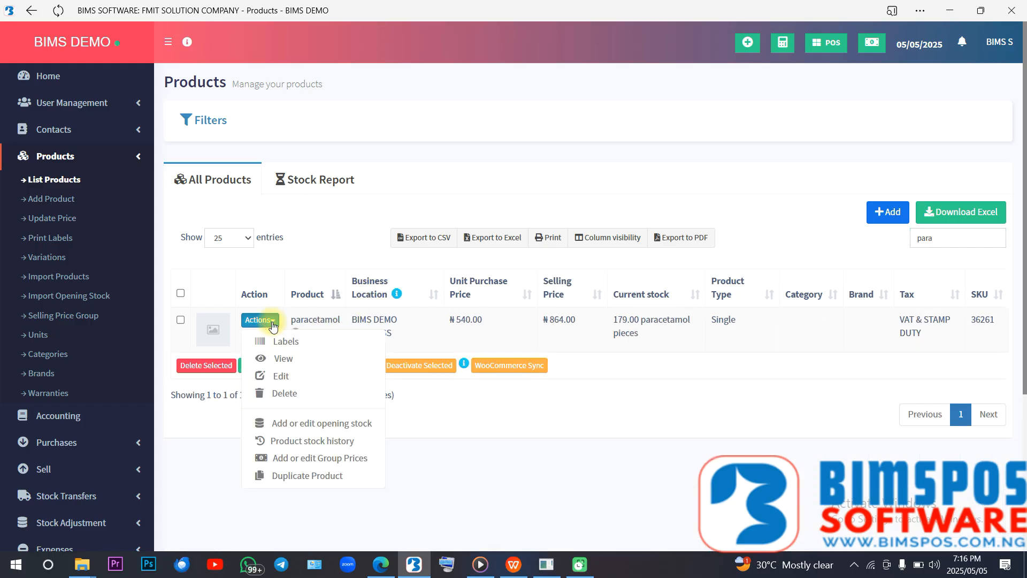
left_click(292, 378)
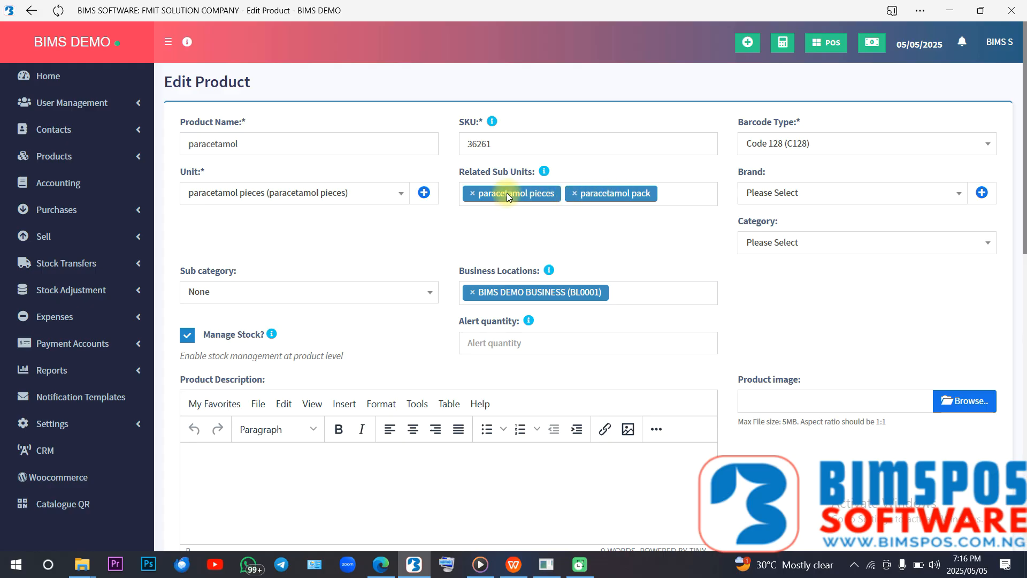
- Remove paracetamol pieces and paracetamol pack from the product's related sub units
left_click(471, 194)
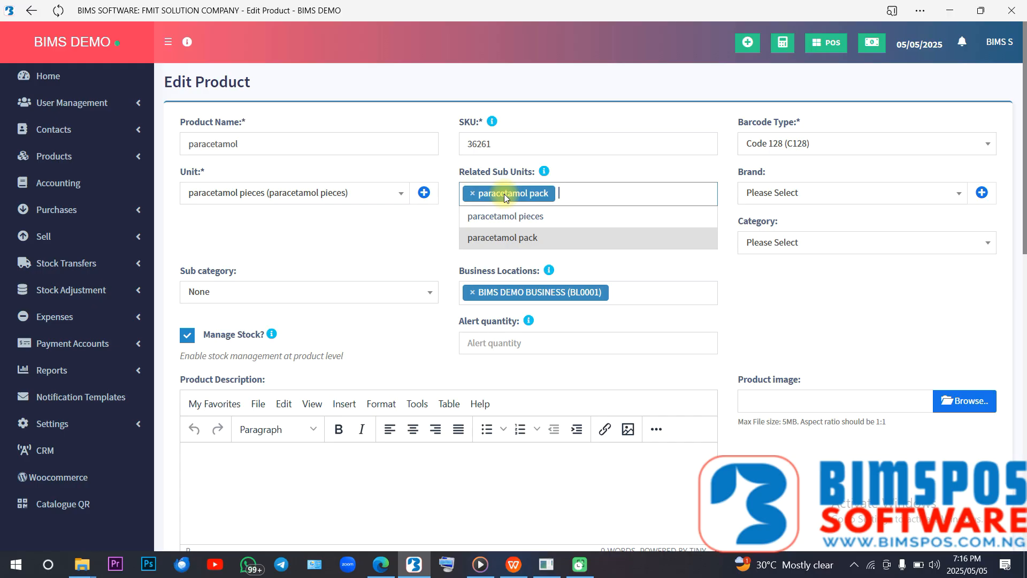
left_click(473, 195)
left_click(473, 194)
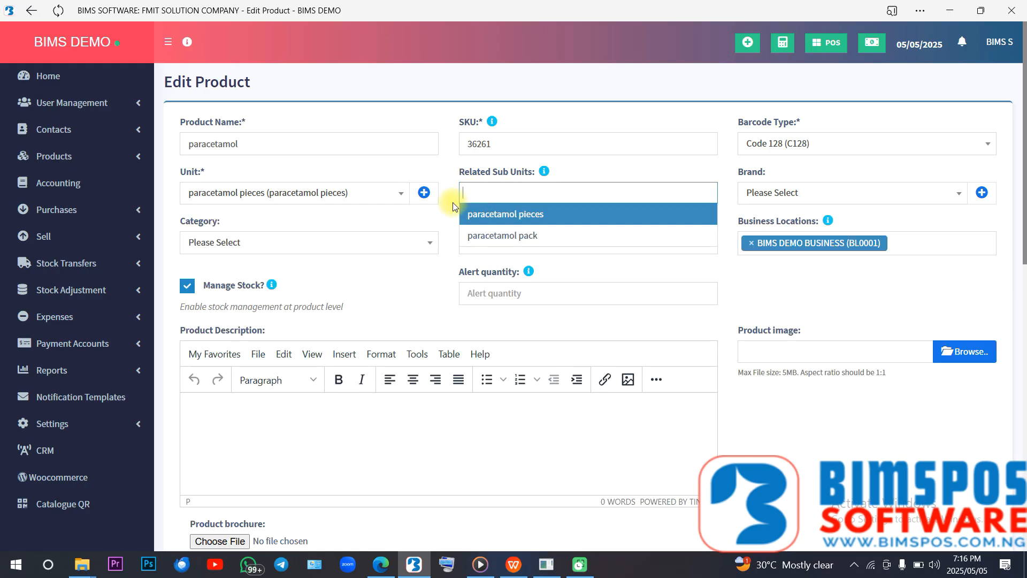
left_click(433, 217)
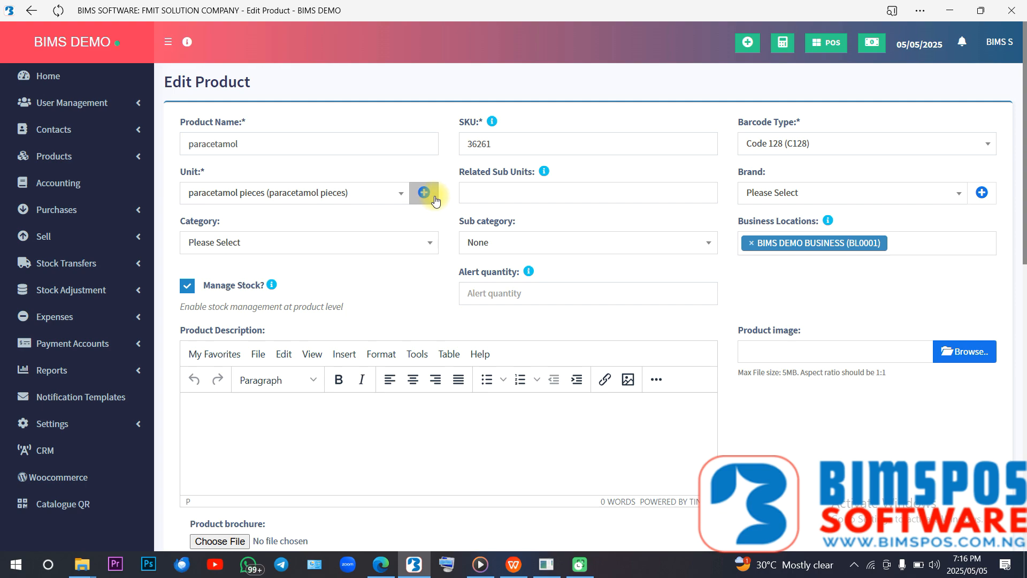
- Add paracetamol pieces and paracetamol pack as the product's related sub units
left_click(469, 194)
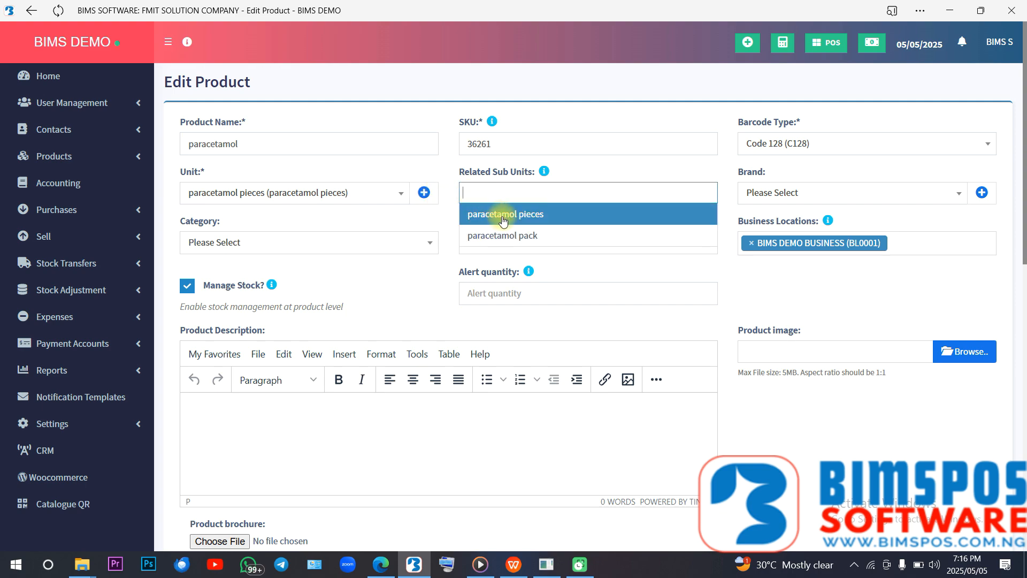
left_click(479, 216)
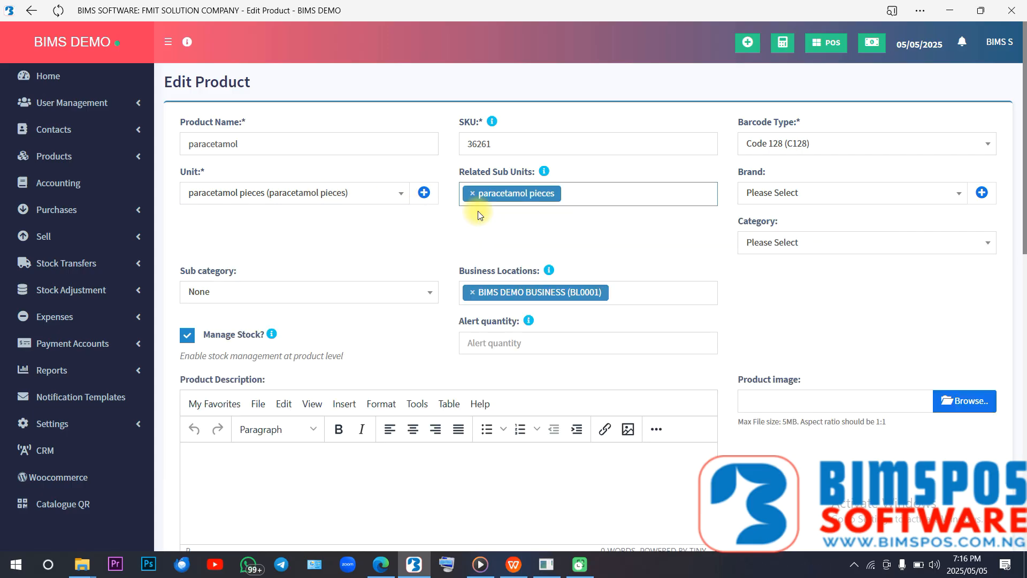
left_click(566, 197)
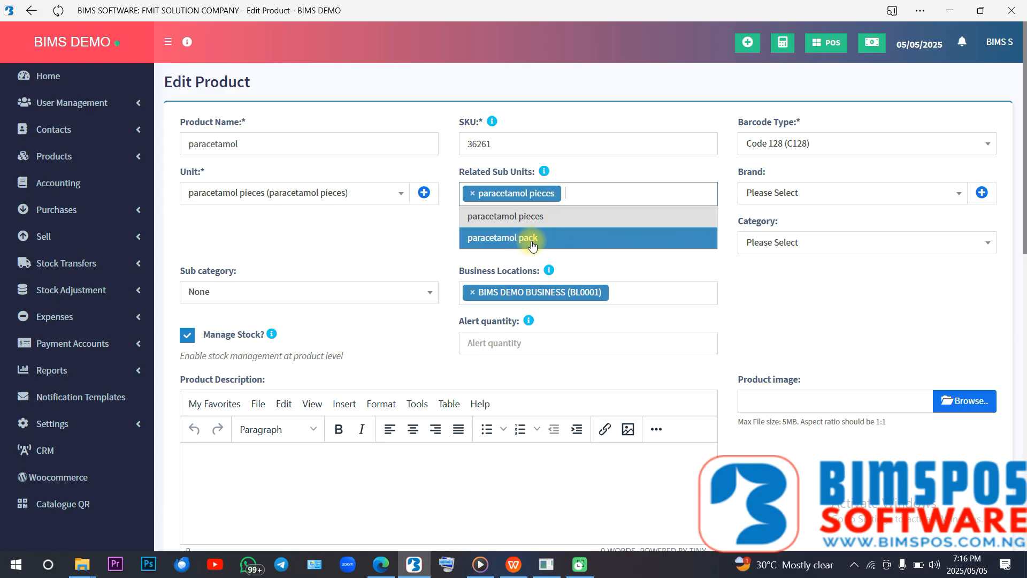
left_click(550, 237)
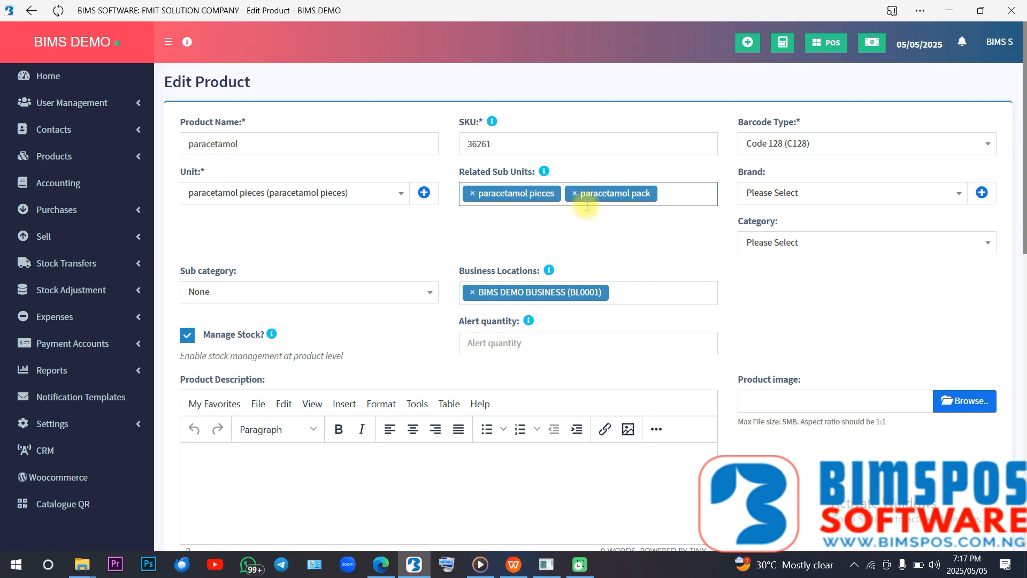
left_click(612, 231)
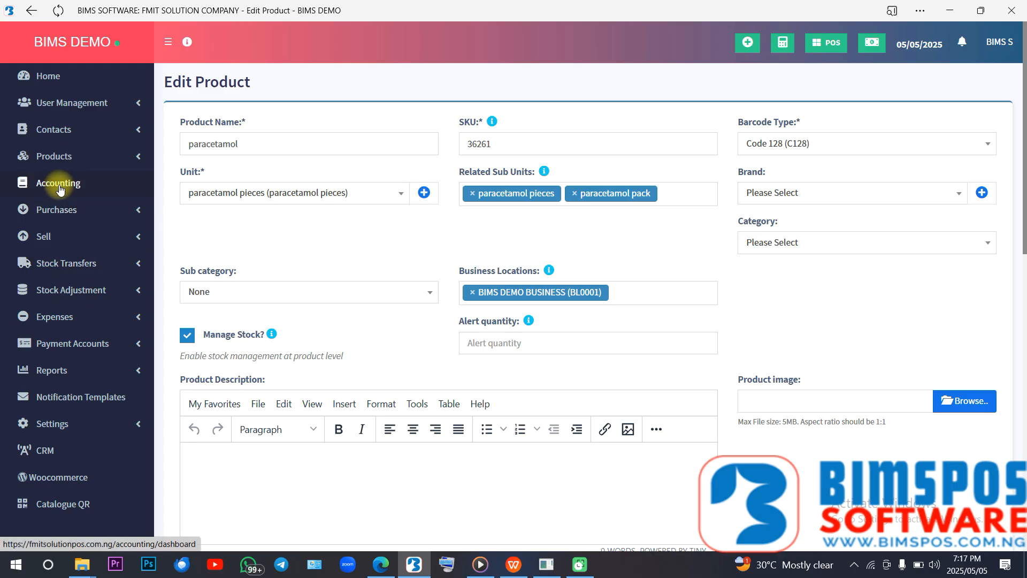
- Review the paracetamol edit form's related sub units, the Products menu entries and the pricing section without editing anything
left_click(55, 156)
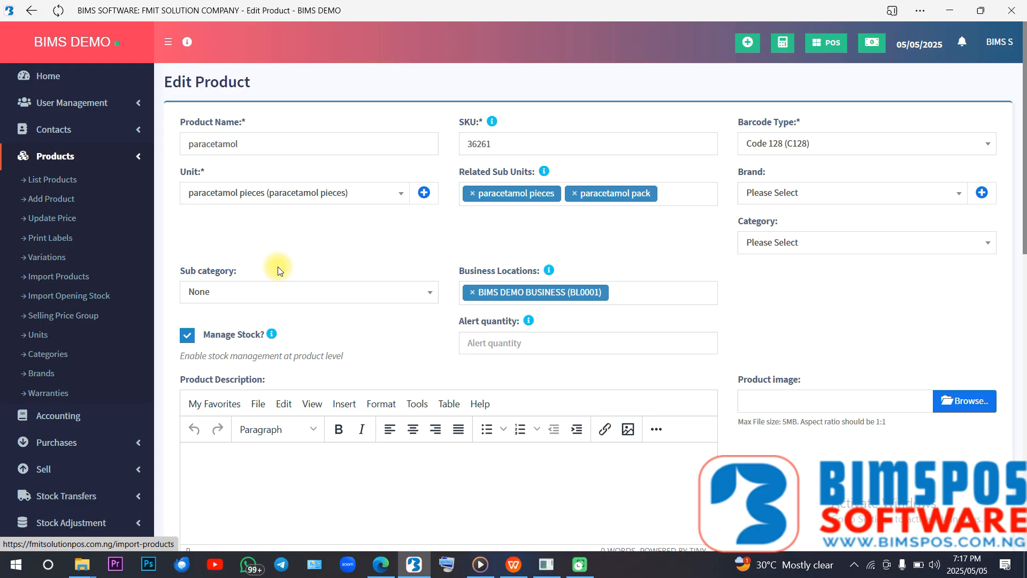
left_click(679, 198)
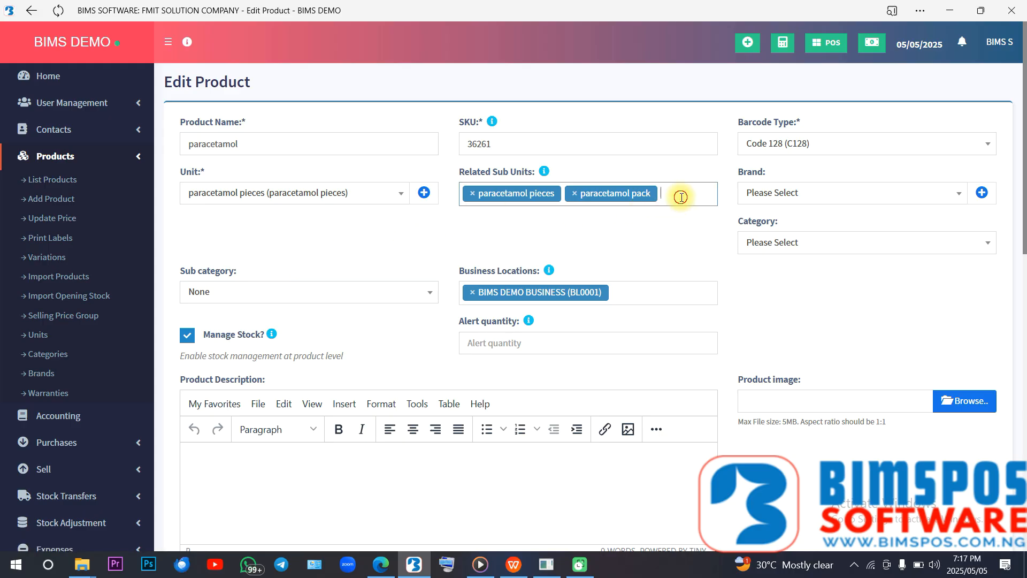
left_click(681, 198)
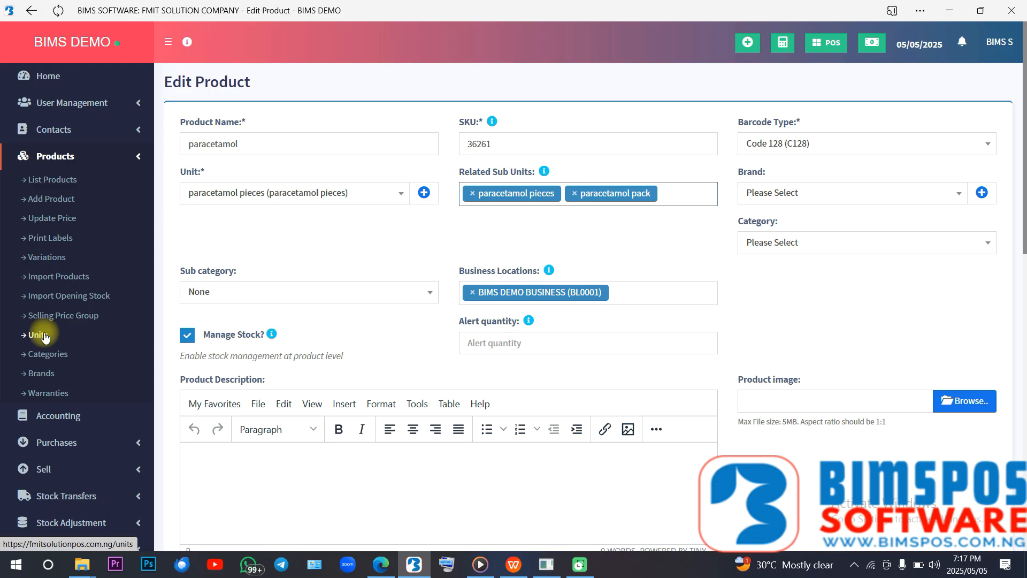
left_click(673, 222)
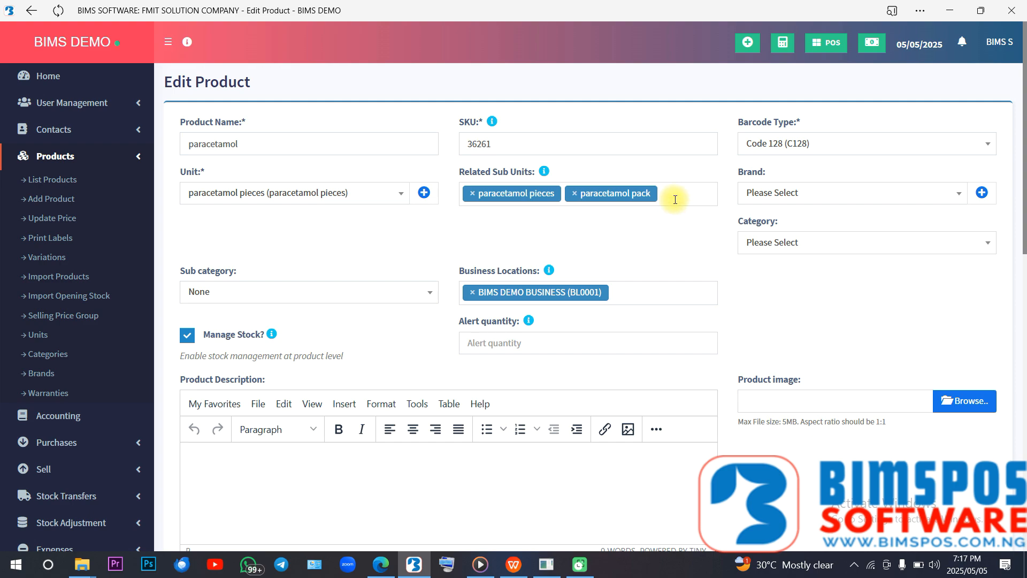
left_click(676, 196)
left_click(425, 223)
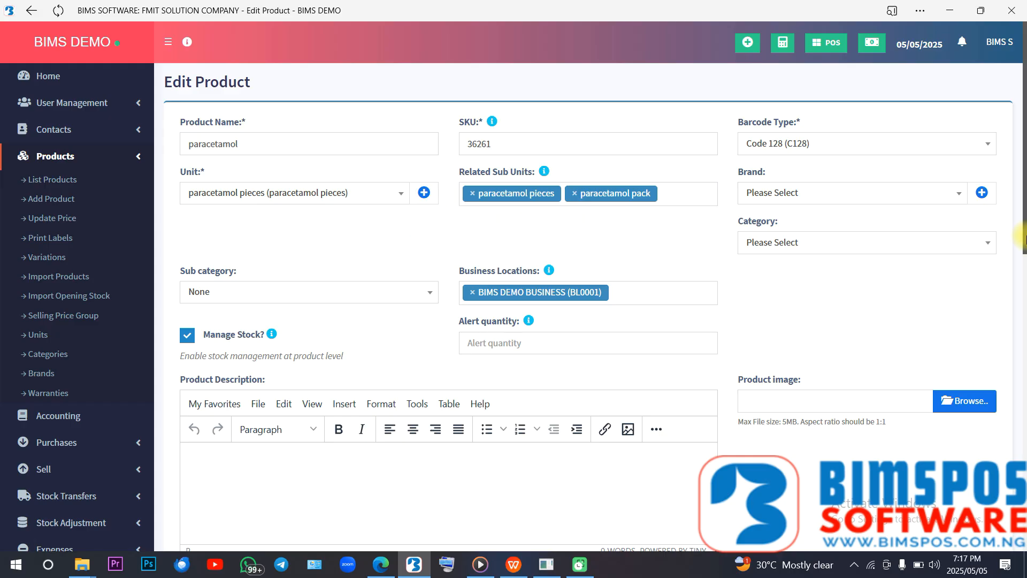
left_click_drag(1023, 235, 1023, 549)
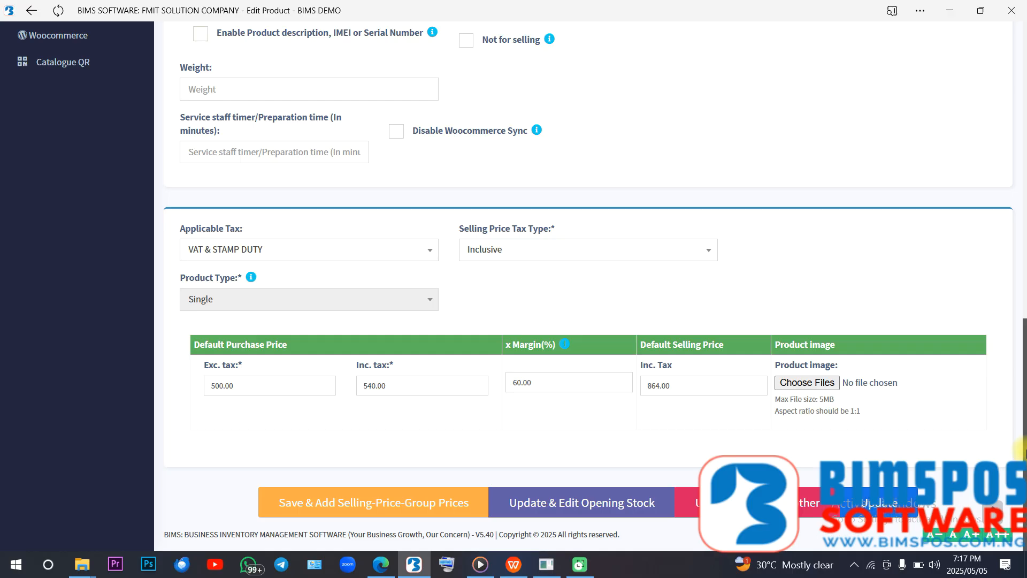
left_click_drag(1023, 453, 1013, 121)
left_click(425, 226)
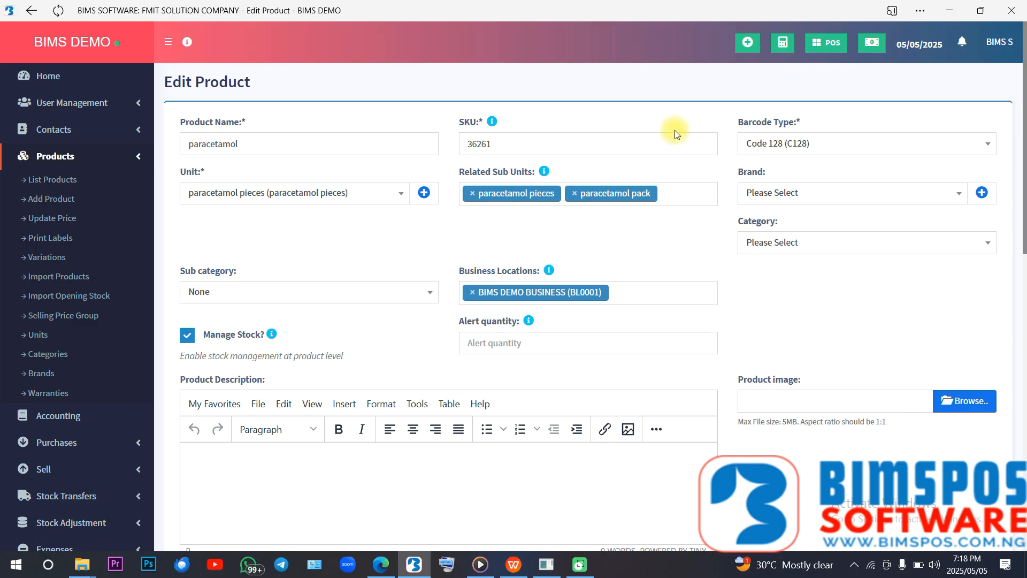
- Leave the product form without saving, open the point-of-sale screen and add paracetamol to the sale
left_click(824, 48)
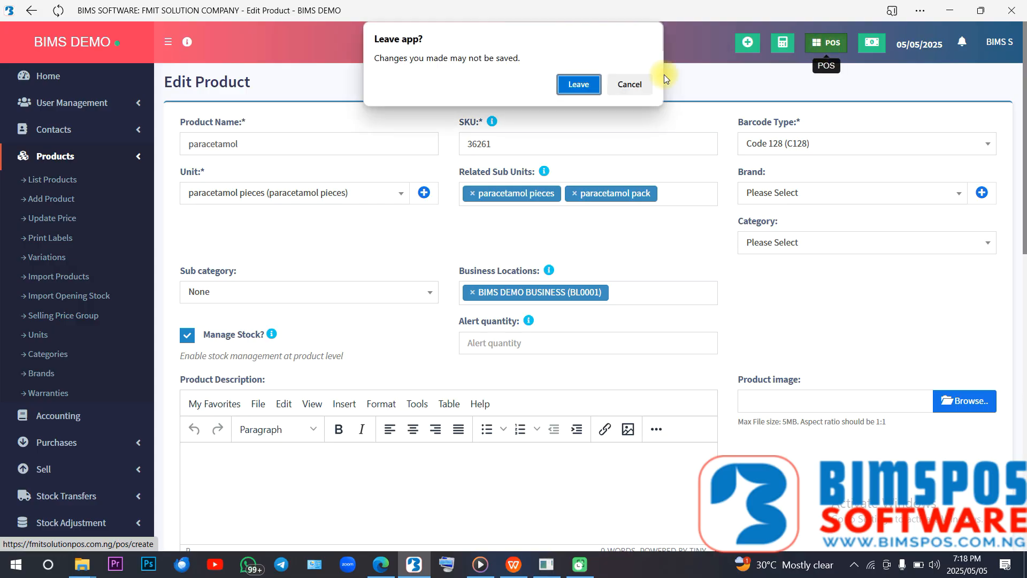
left_click(577, 85)
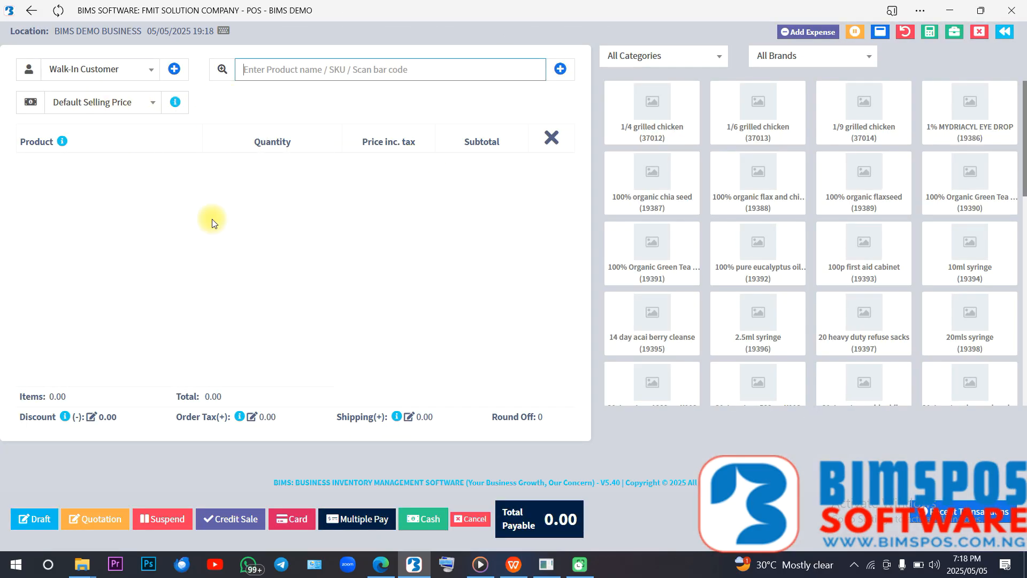
type("parace")
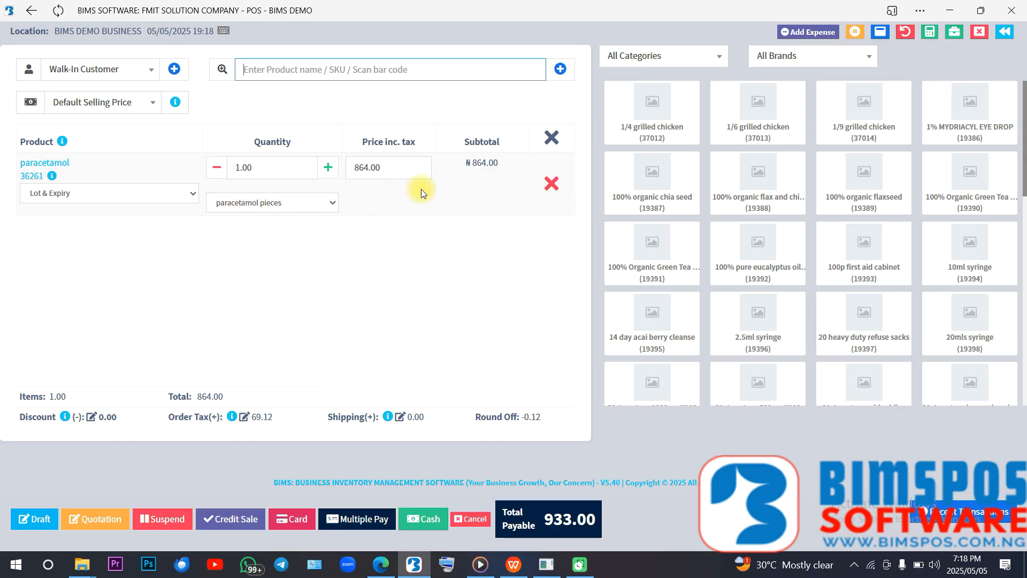
- Switch the paracetamol line's unit to paracetamol pack and back to paracetamol pieces to compare prices
left_click(330, 206)
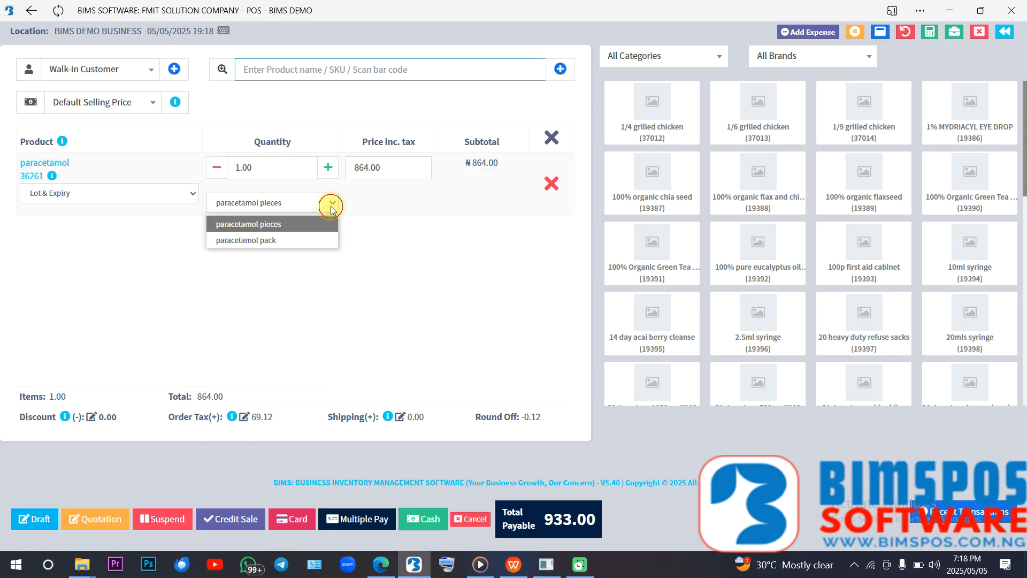
left_click(305, 240)
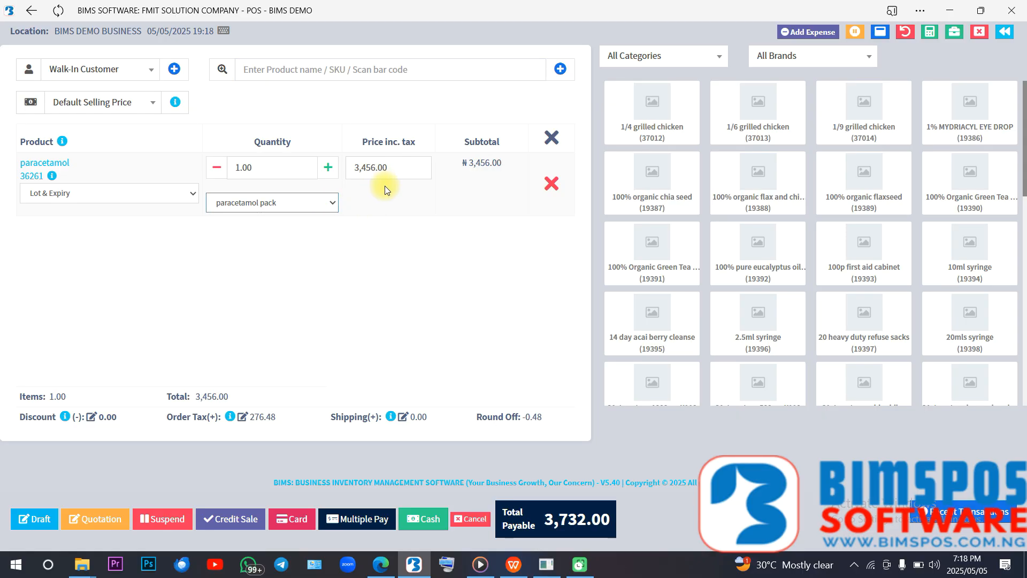
left_click(321, 203)
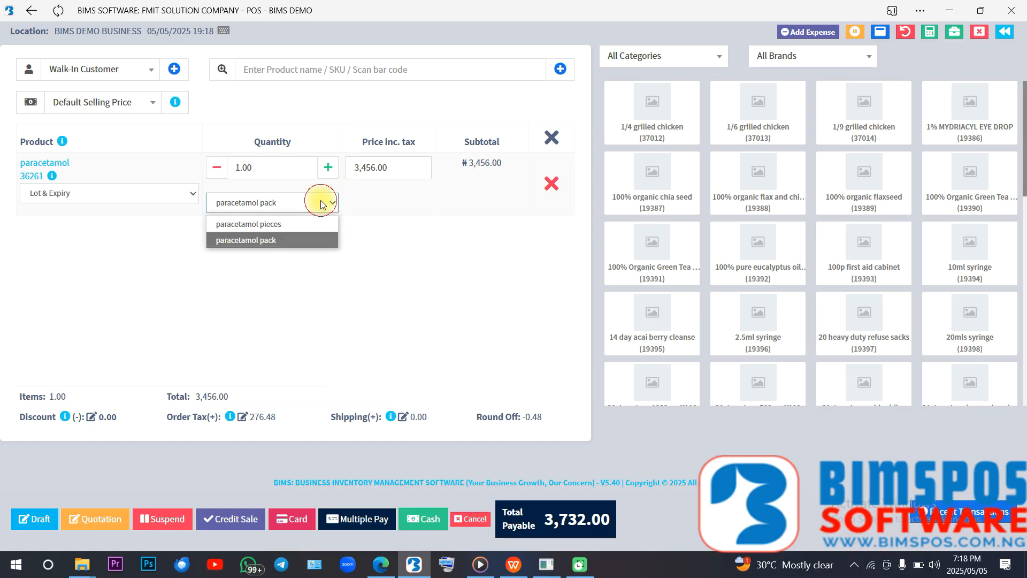
left_click(298, 221)
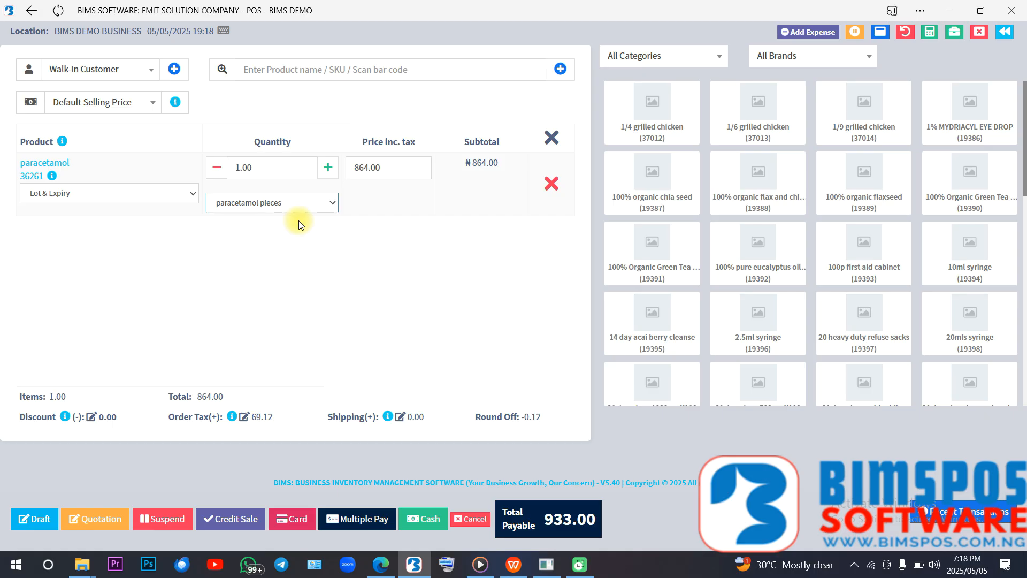
- Raise the paracetamol pieces quantity to 4 to compare the subtotal, and lower it back to 1
left_click(339, 175)
left_click(338, 176)
left_click(339, 175)
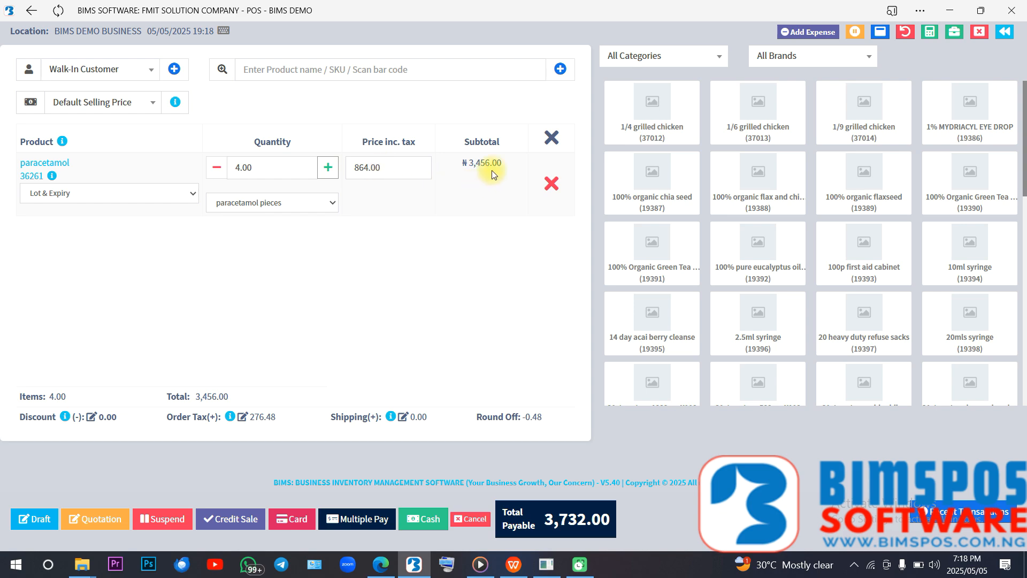
left_click(217, 170)
left_click(217, 170)
left_click(218, 173)
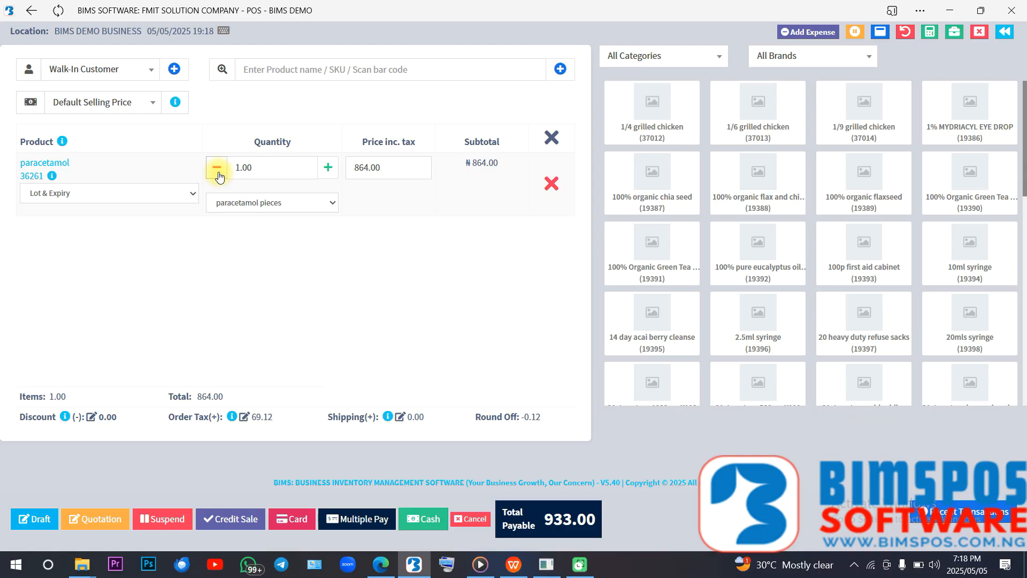
- Alternate the paracetamol line's unit between pack and pieces, end on paracetamol pack, and remove the product from the sale
left_click(327, 198)
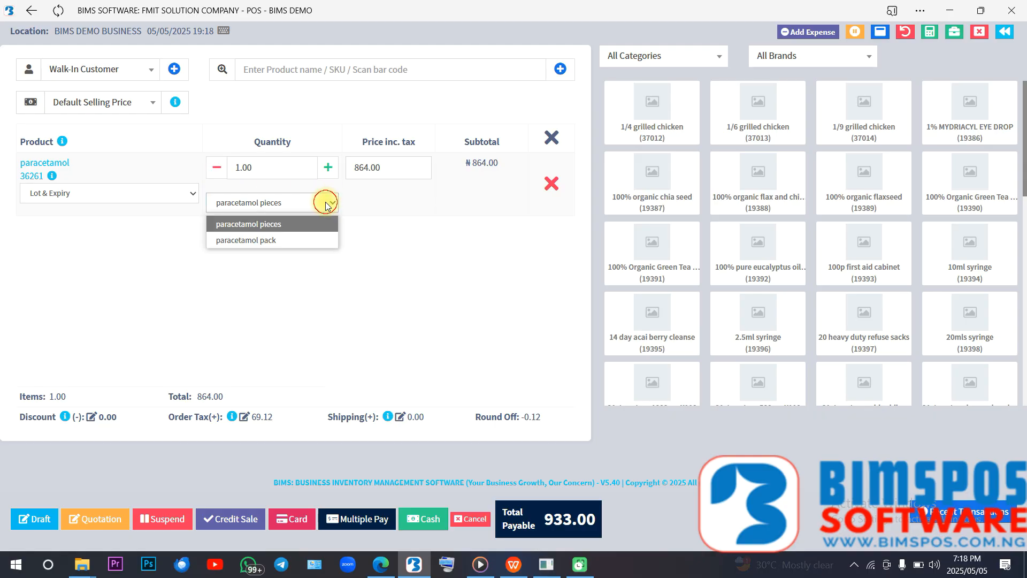
left_click(295, 239)
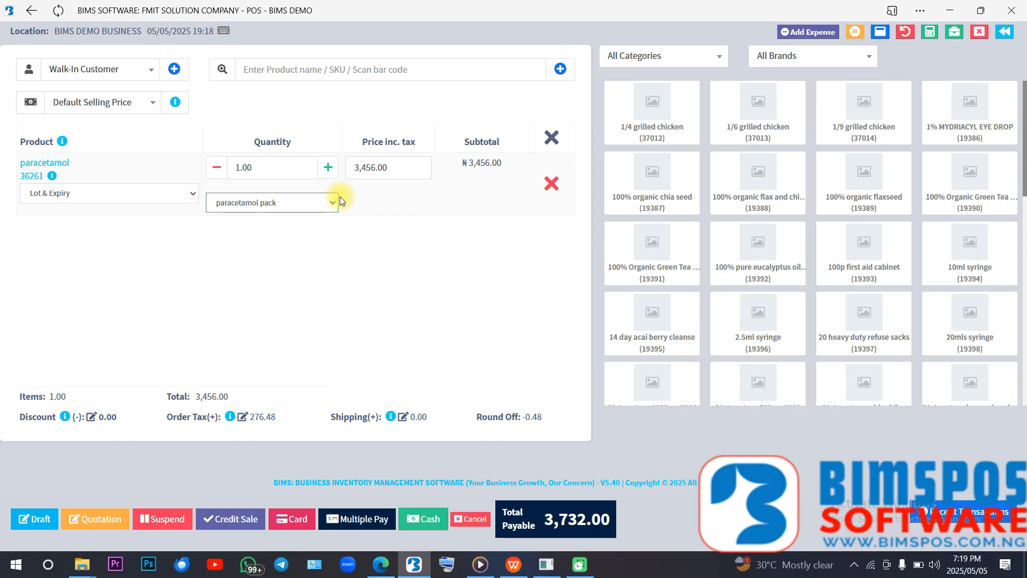
left_click(324, 203)
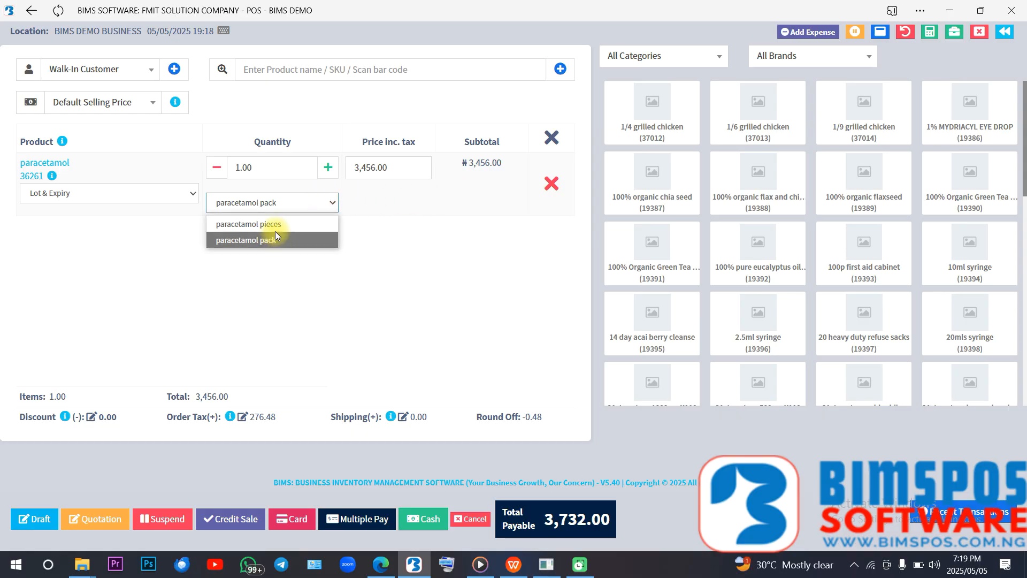
left_click(267, 225)
left_click(249, 202)
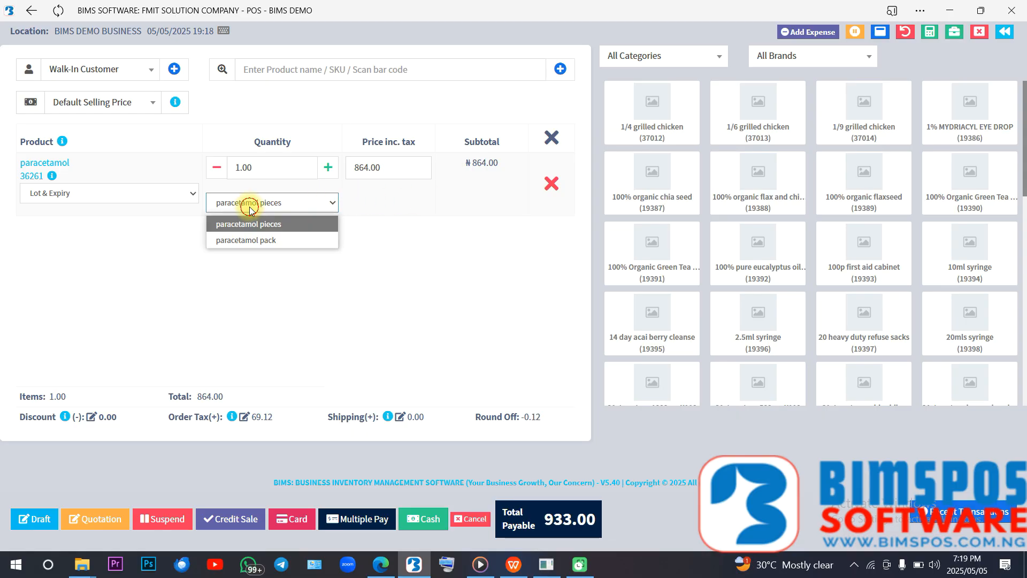
left_click(253, 240)
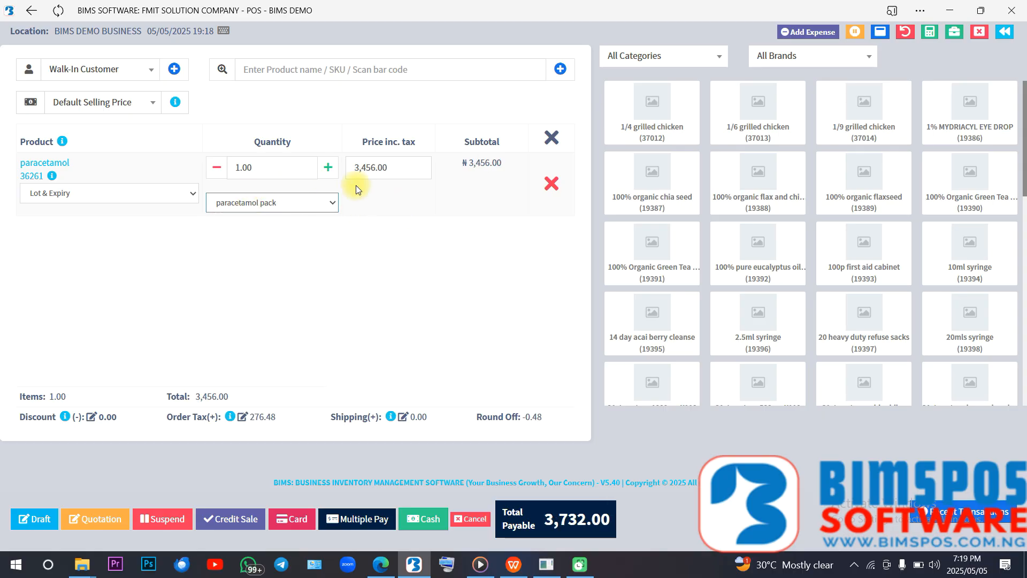
left_click(552, 186)
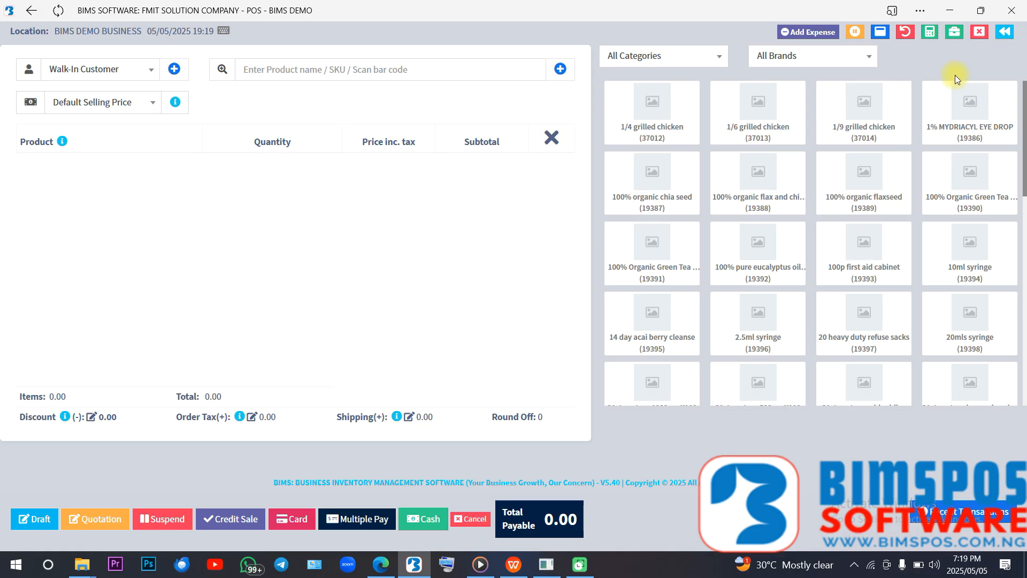
- Add Panadol extral to the sale and set its unit to panadol extra pack
left_click(334, 73)
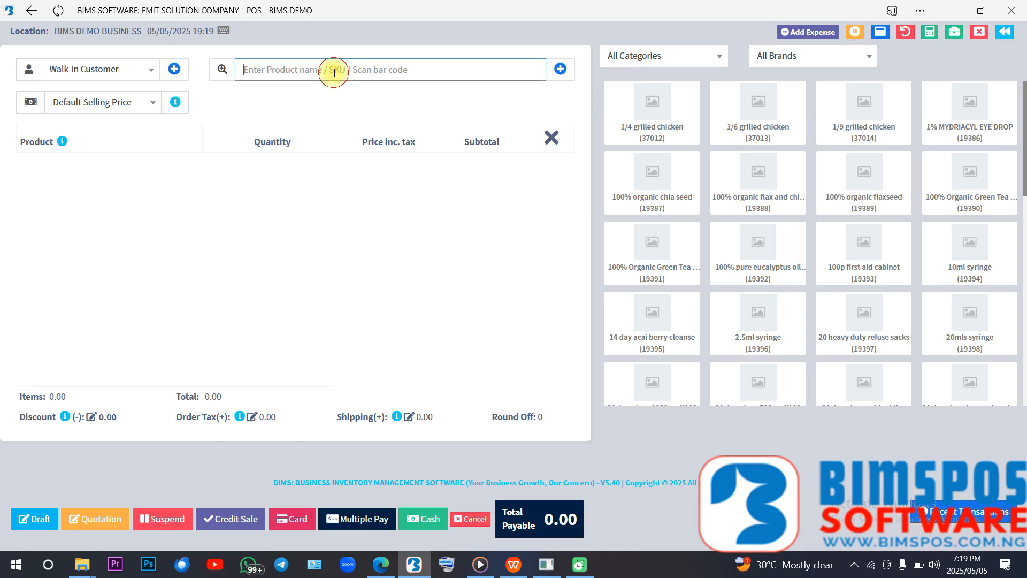
type("pana")
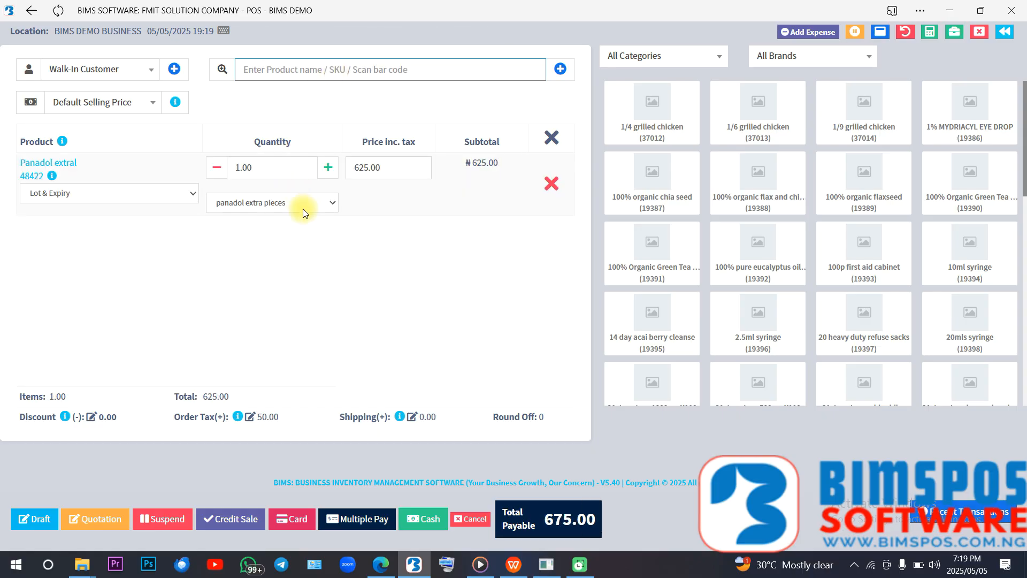
left_click(302, 208)
left_click(289, 237)
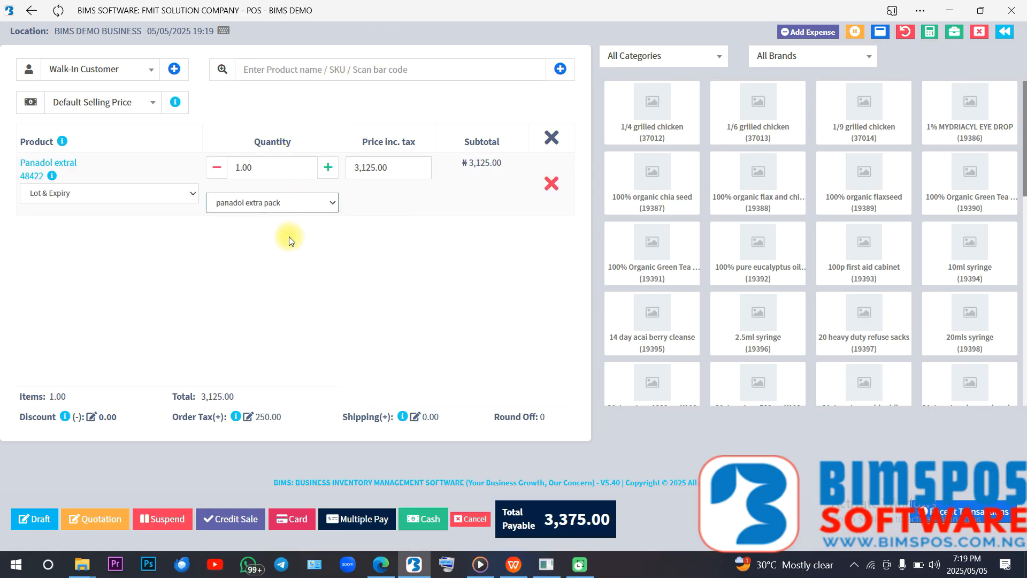
- Add Aboniki balm to the sale and compare its available units with those of Panadol extral
left_click(330, 65)
type("aboni")
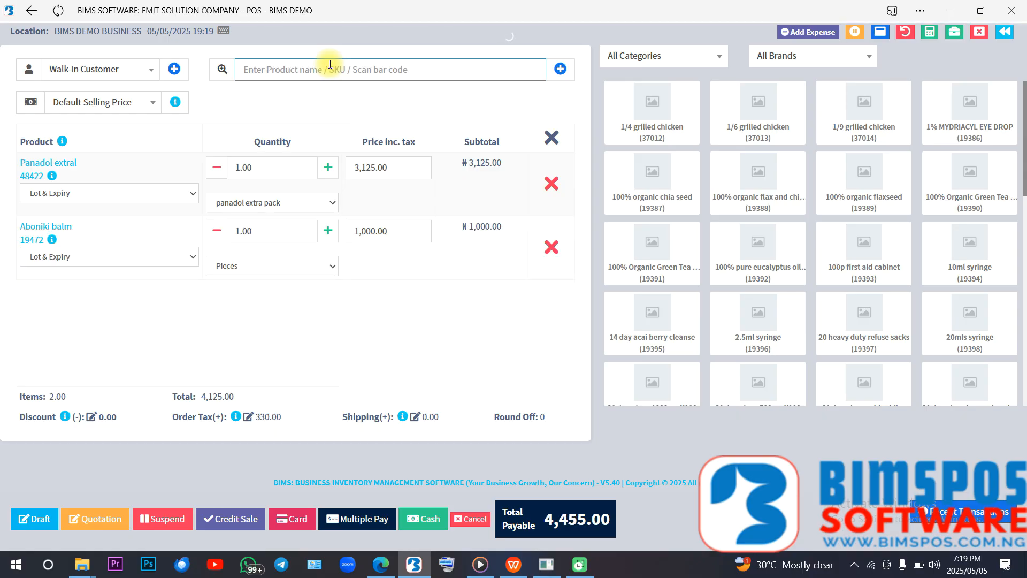
left_click(266, 266)
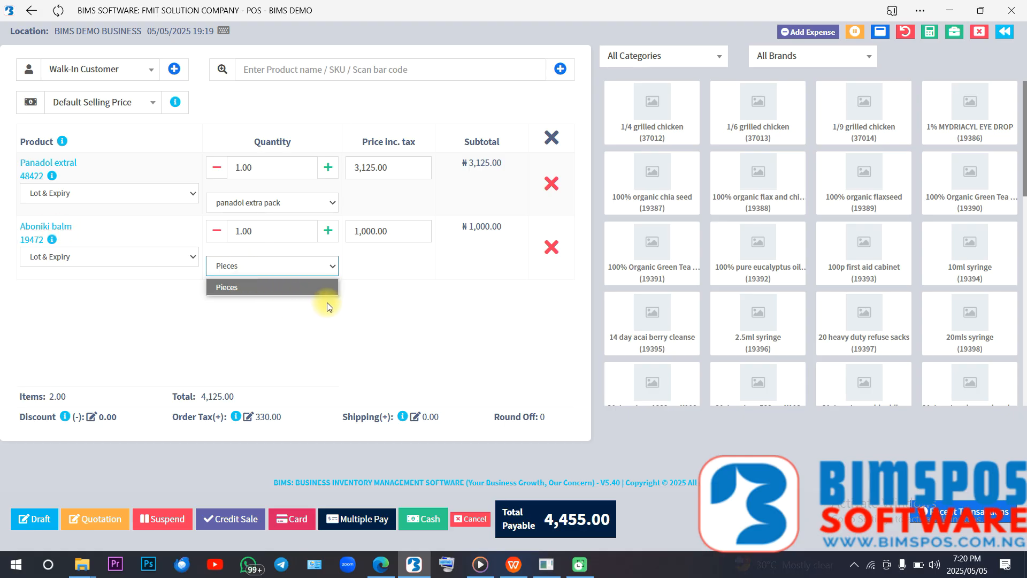
left_click(297, 287)
left_click(270, 204)
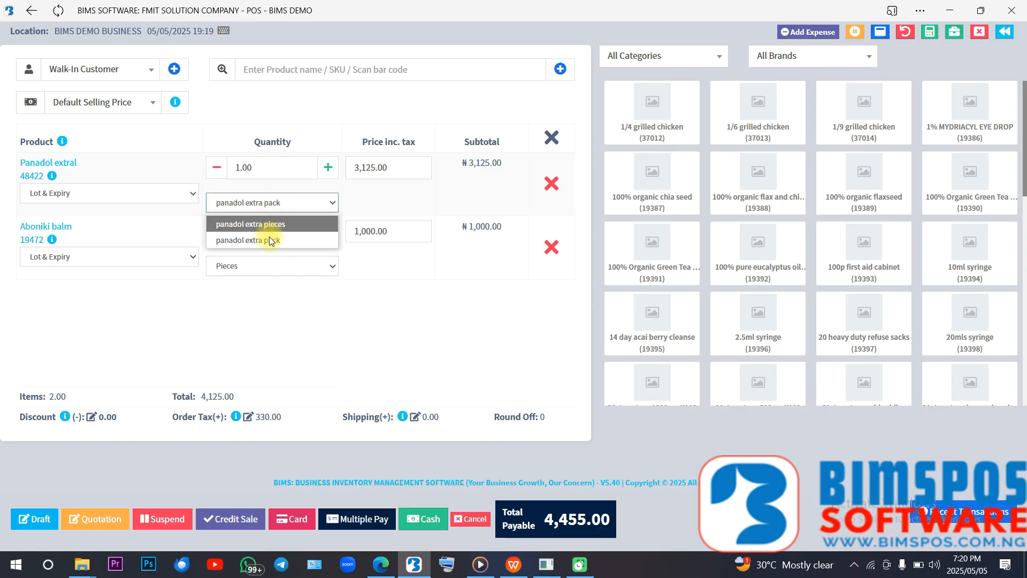
left_click(435, 306)
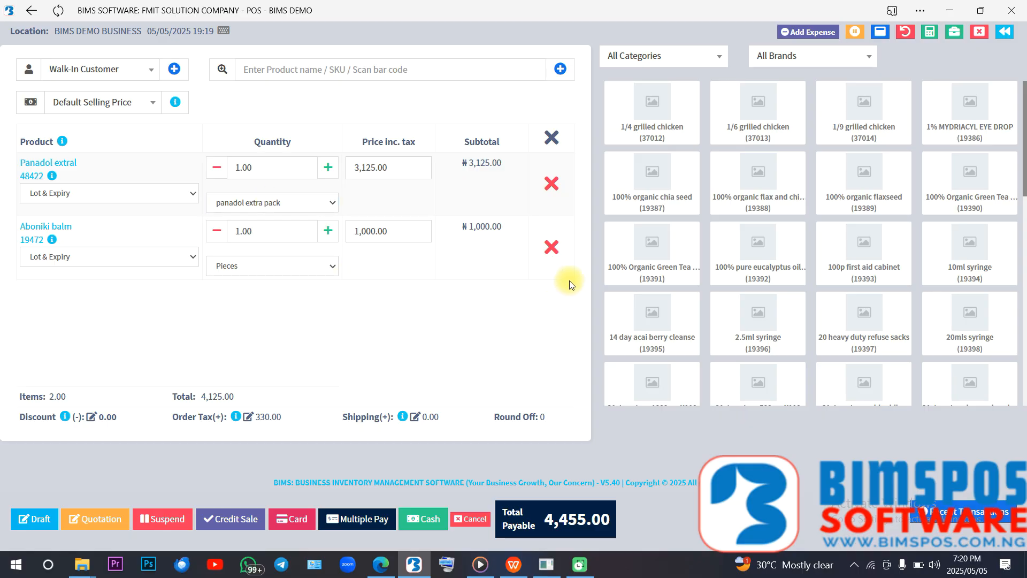
- Remove Aboniki balm and Panadol extral from the sale, and return to the POS sales list with its filters collapsed
left_click(550, 249)
left_click(547, 192)
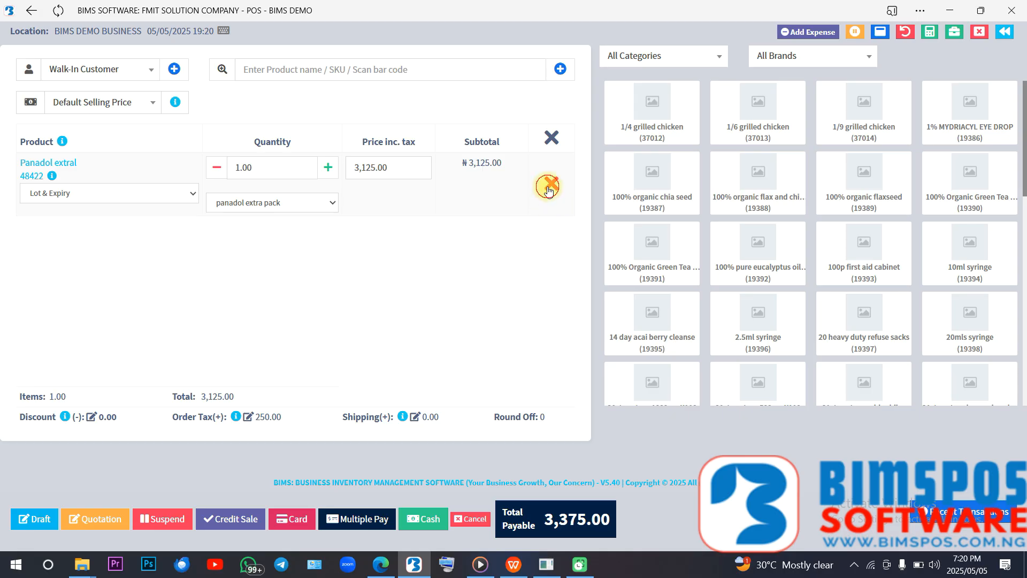
left_click(1005, 34)
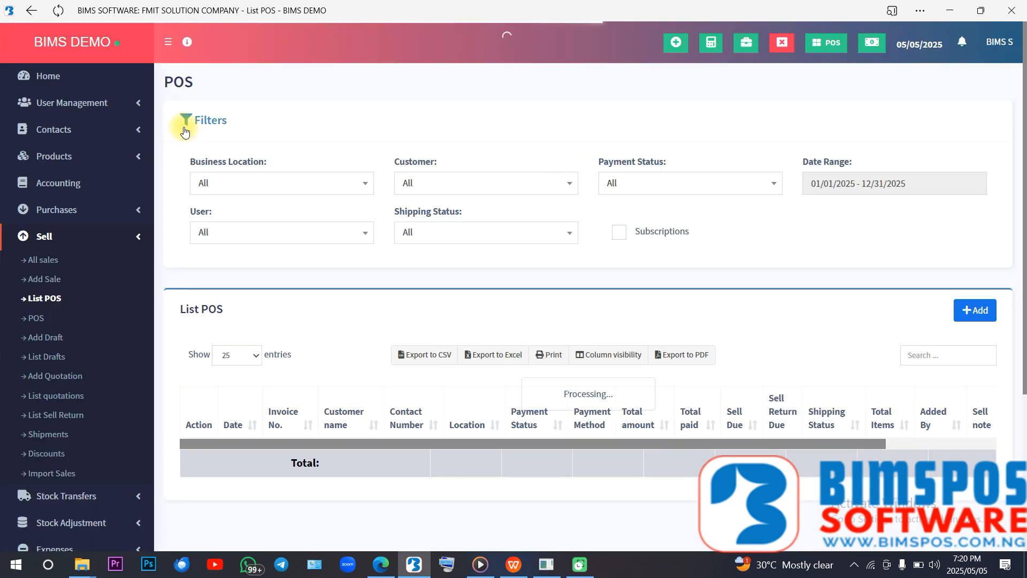
left_click(207, 126)
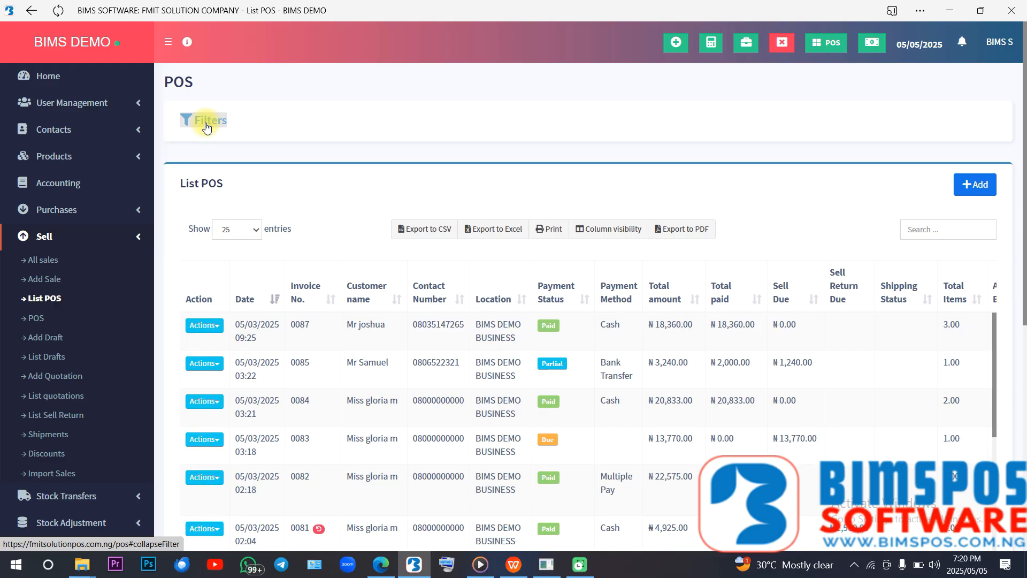